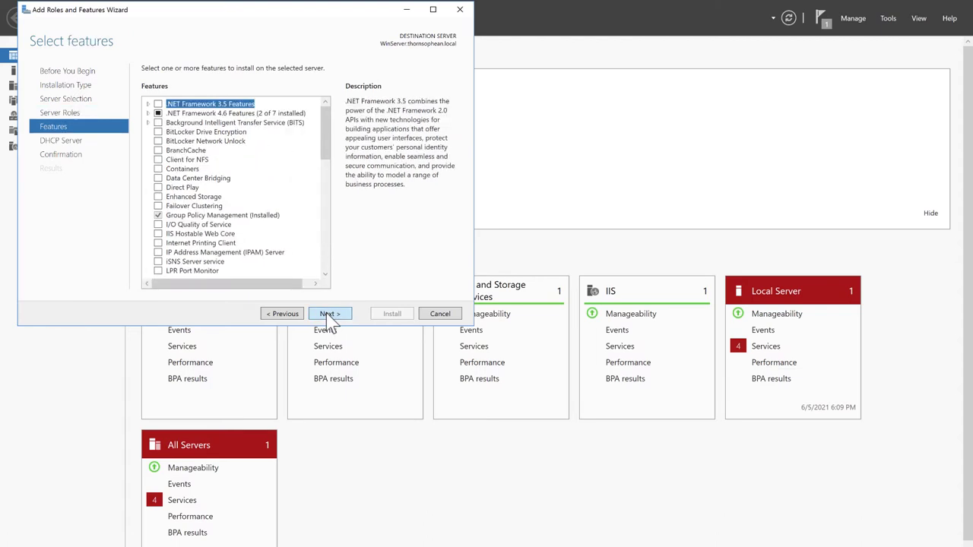
# - Install the DHCP Server role with its management tools, adding no extra features, and close the wizard when installation finishes
pyautogui.click(328, 315)
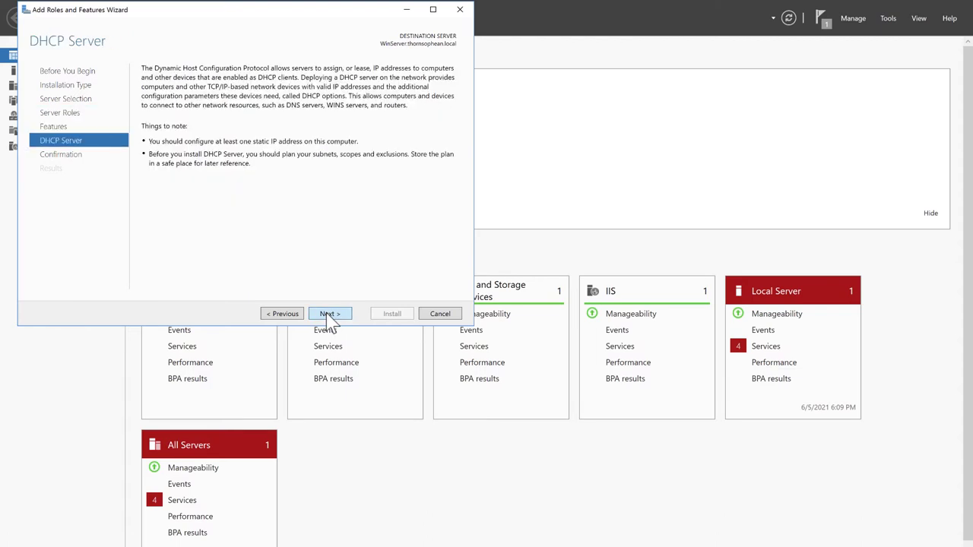
pyautogui.click(329, 315)
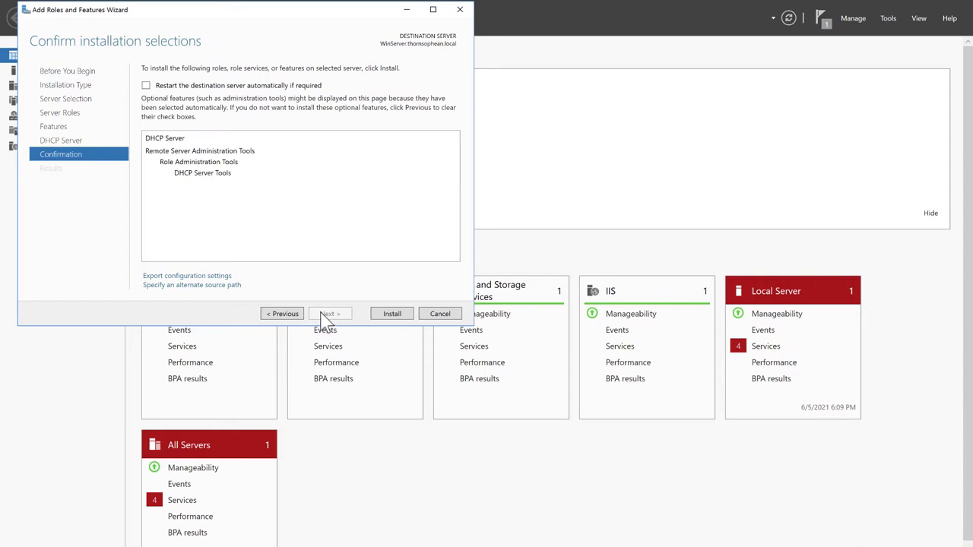
pyautogui.click(391, 315)
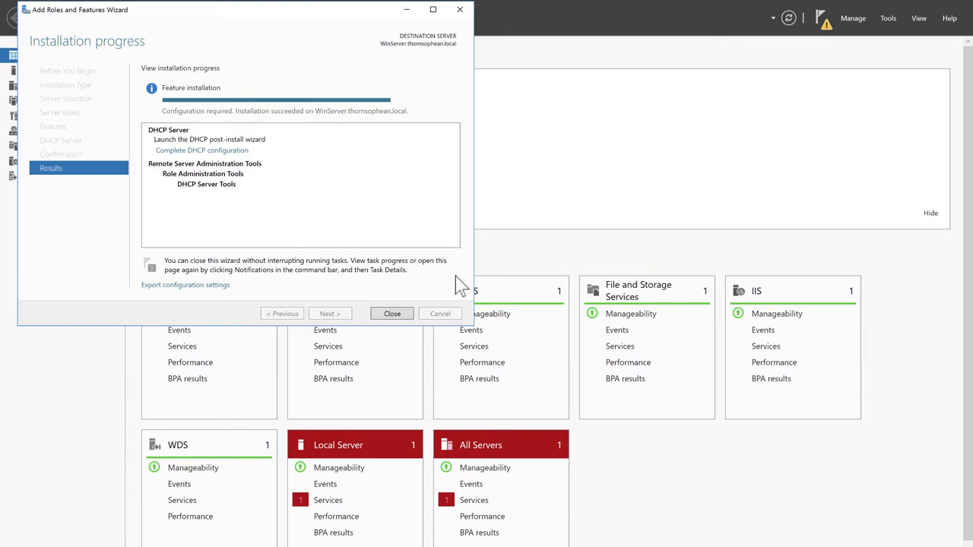
pyautogui.click(395, 314)
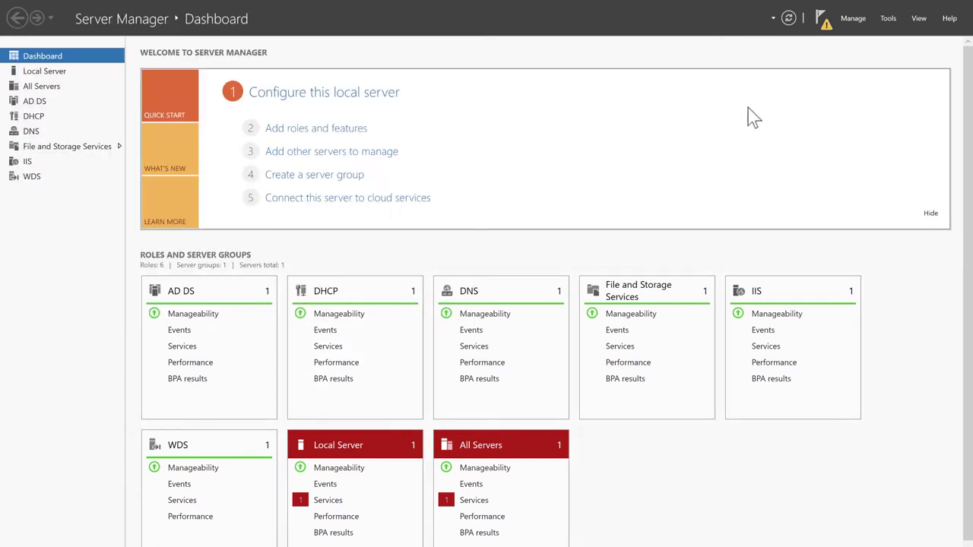
# - Review the static IPv4 address, gateway and DNS settings of the local server's Ethernet0 adapter, and close the network windows
pyautogui.click(823, 22)
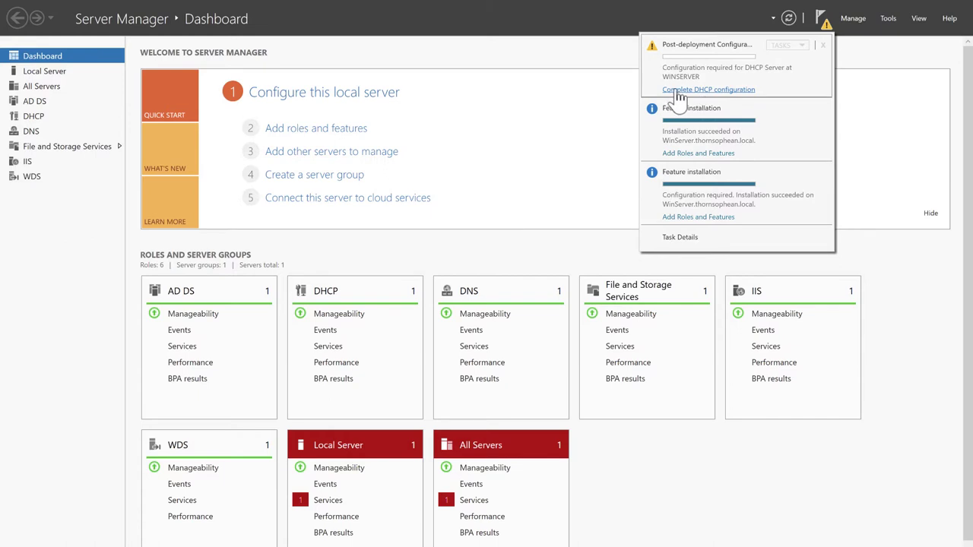
pyautogui.click(876, 120)
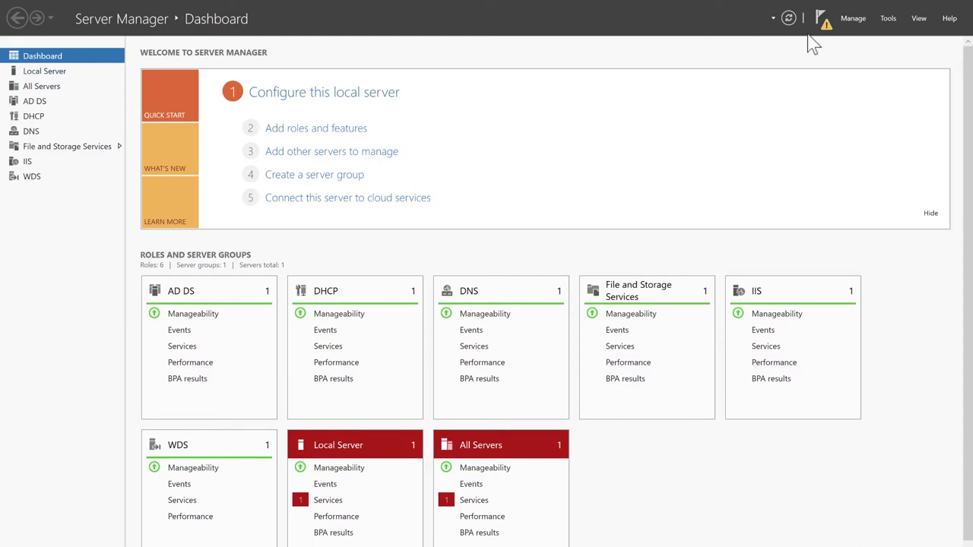
pyautogui.click(41, 73)
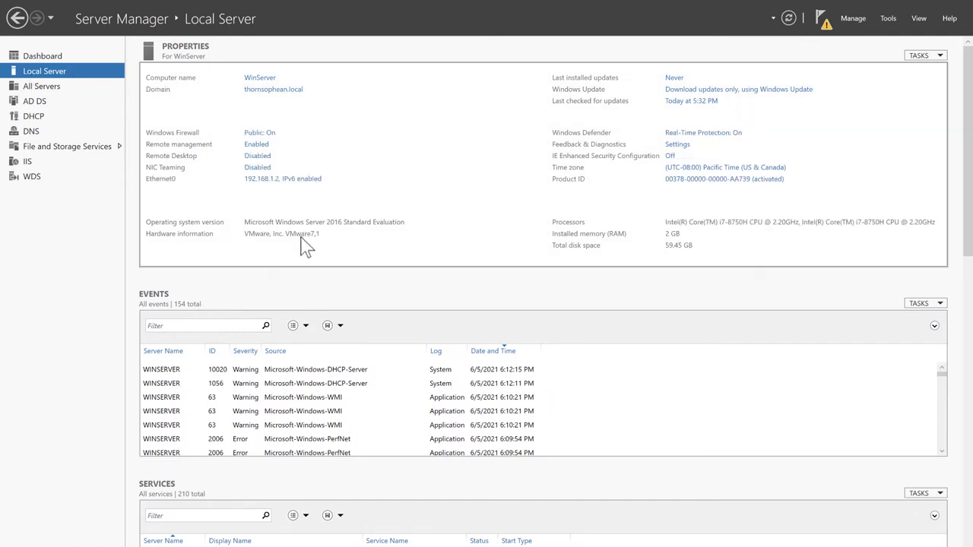
pyautogui.click(264, 180)
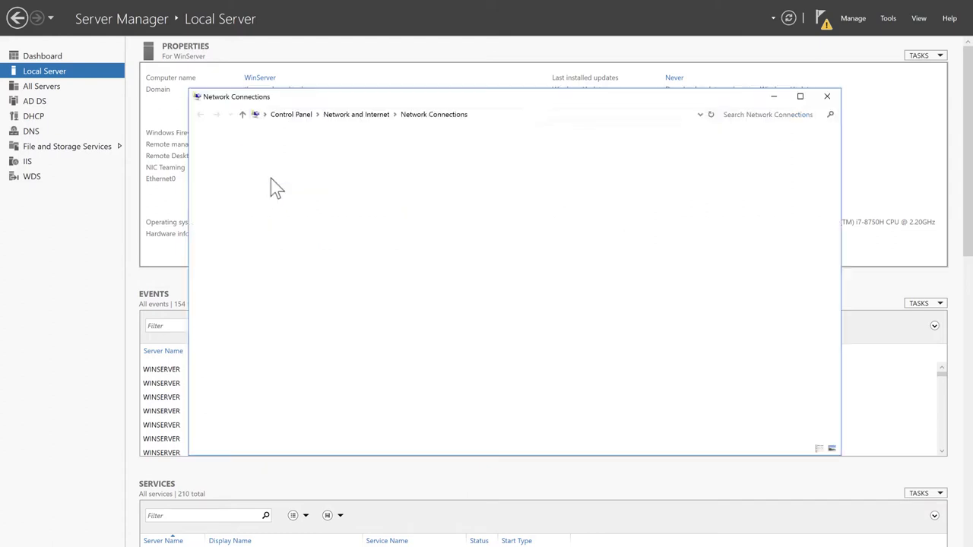
pyautogui.rightClick(256, 174)
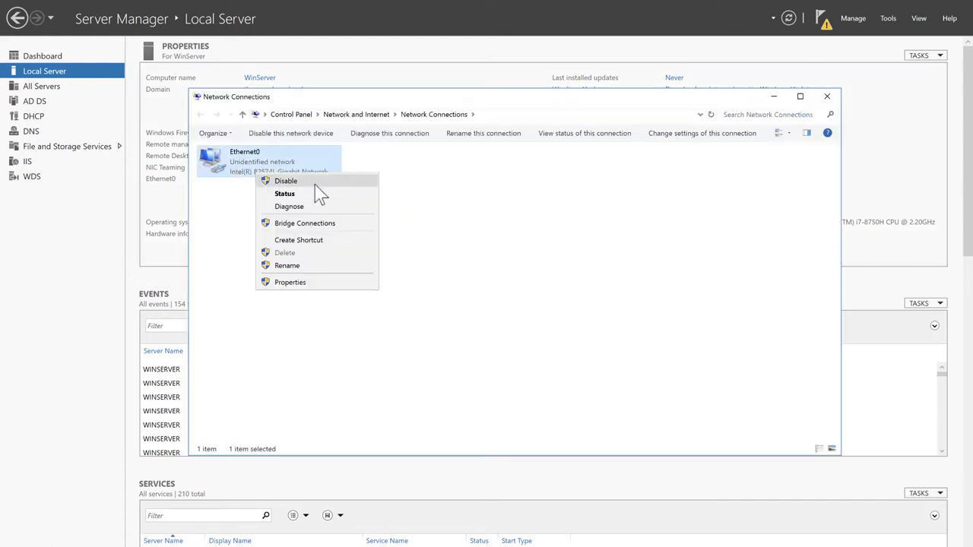
pyautogui.click(280, 283)
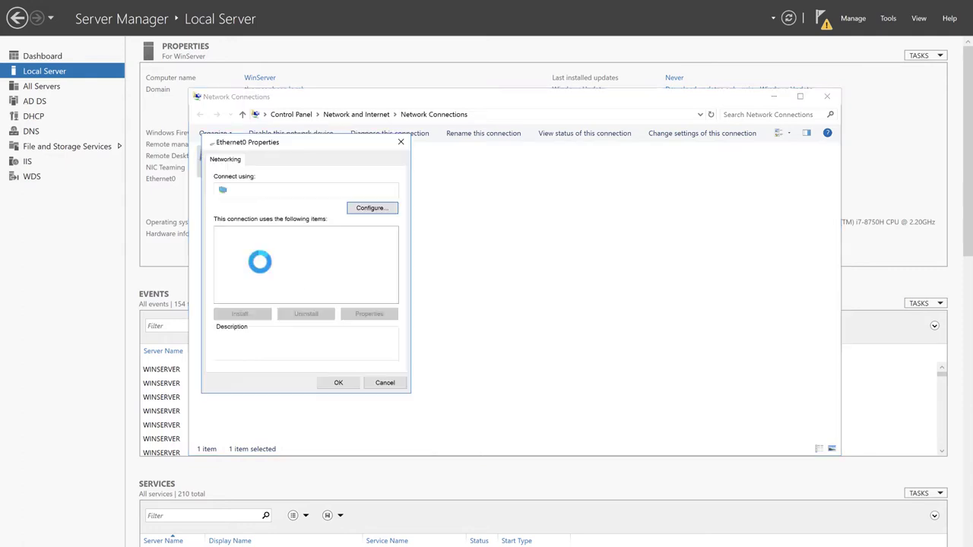
pyautogui.click(303, 260)
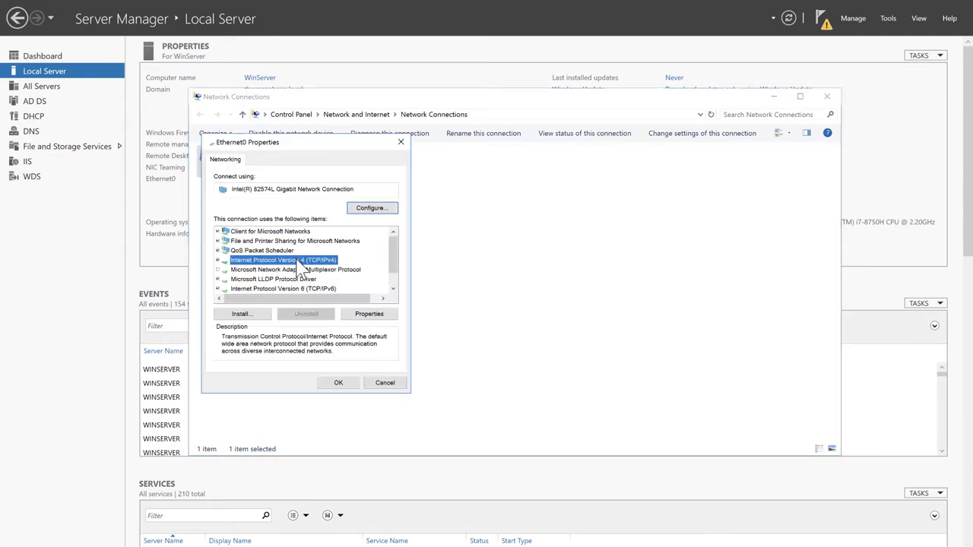
pyautogui.click(369, 315)
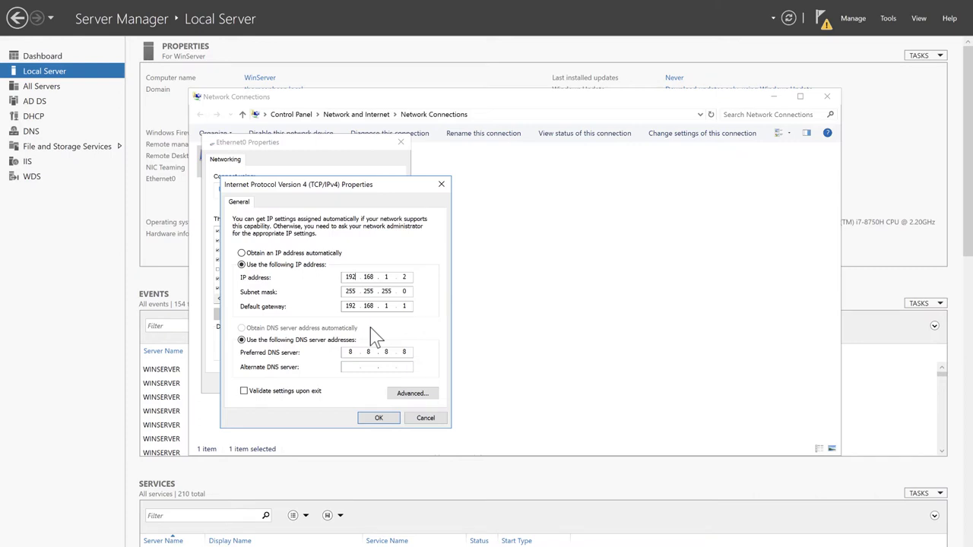
pyautogui.click(378, 418)
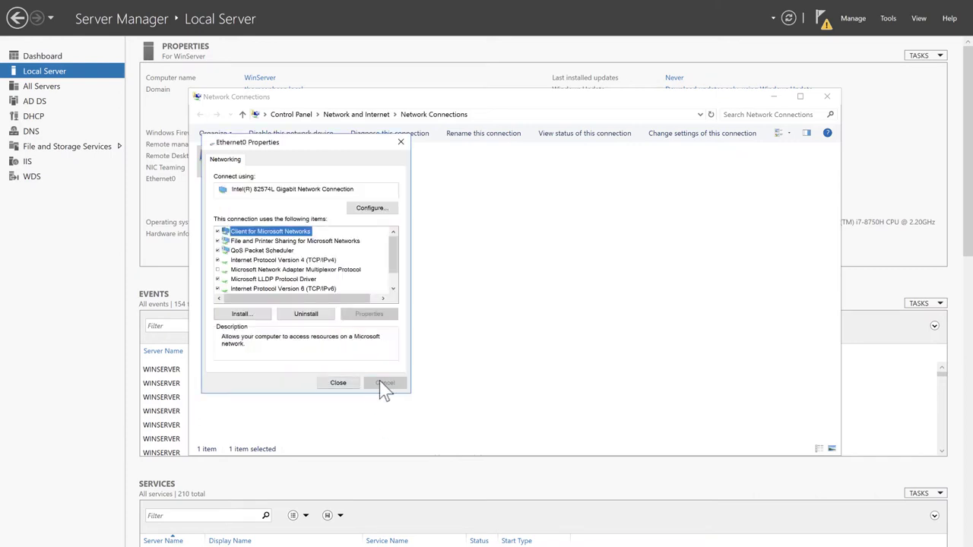
pyautogui.click(340, 383)
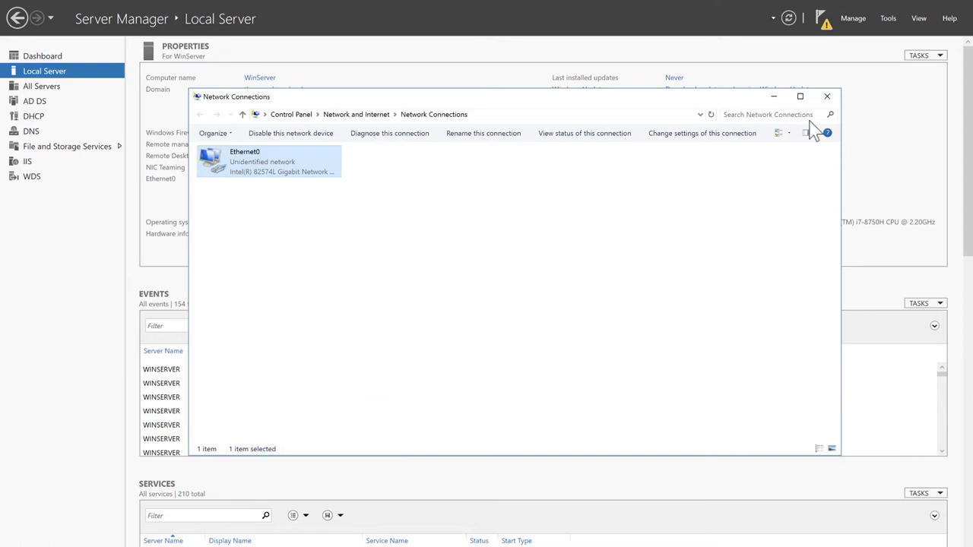
pyautogui.click(828, 99)
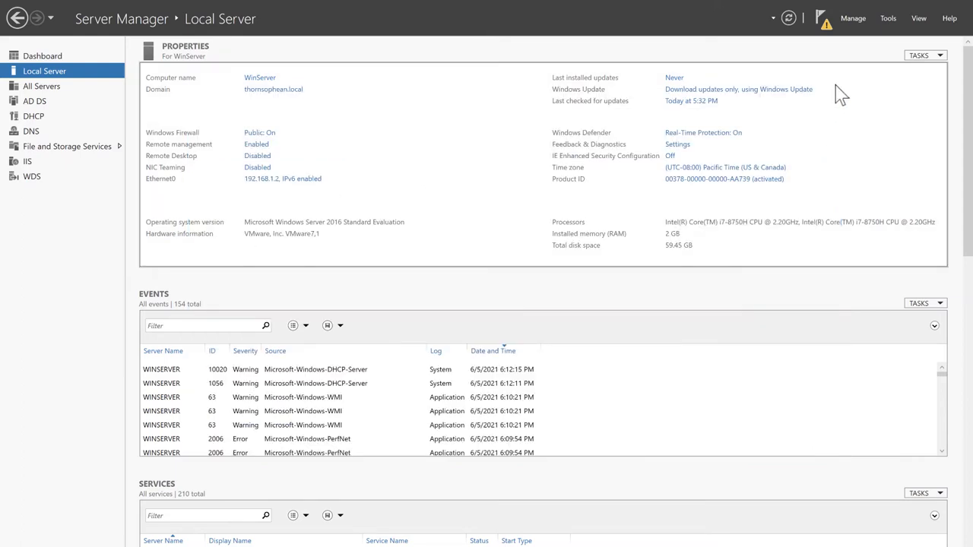
# - Run the DHCP post-install configuration, committing the authorization with the preset domain administrator credentials, and close the summary
pyautogui.click(820, 19)
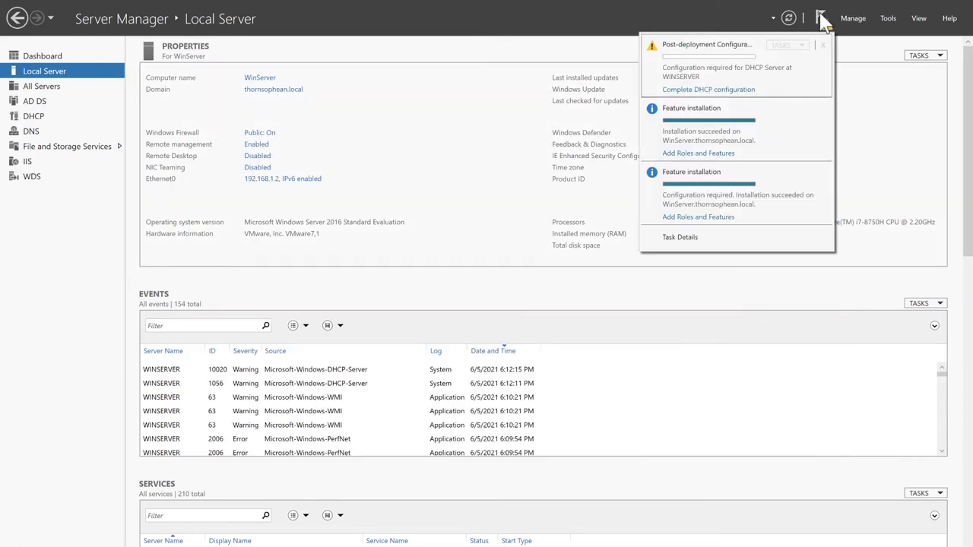
pyautogui.click(695, 90)
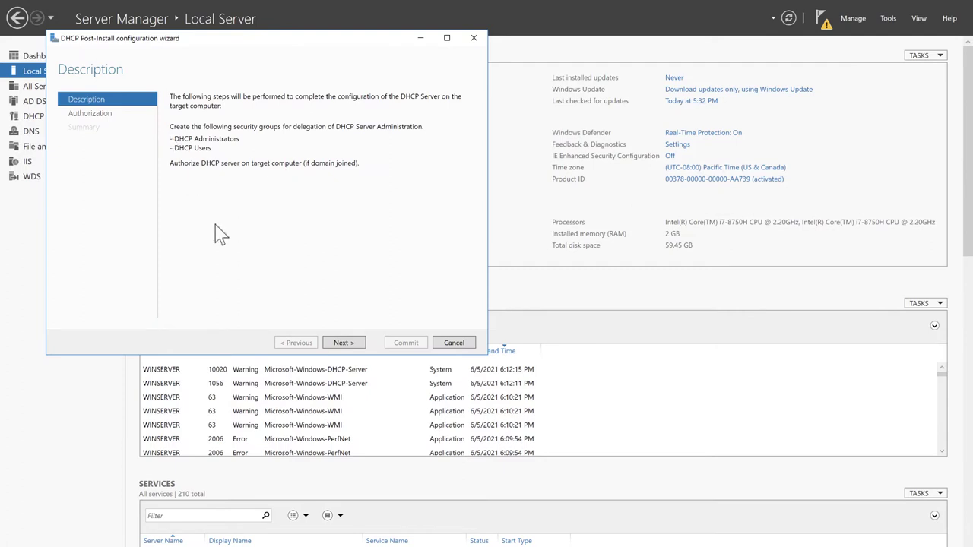
pyautogui.click(345, 344)
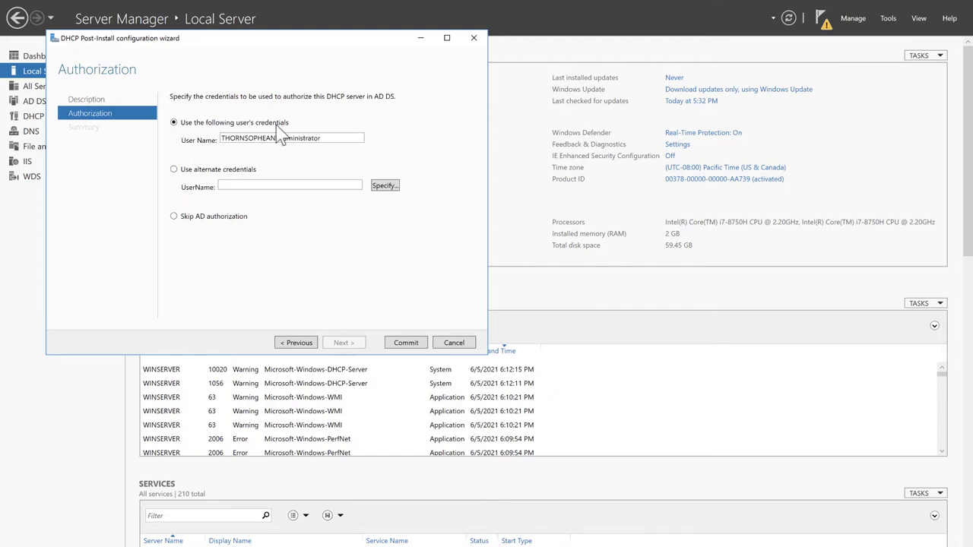
pyautogui.doubleClick(325, 138)
pyautogui.click(326, 138)
pyautogui.click(405, 342)
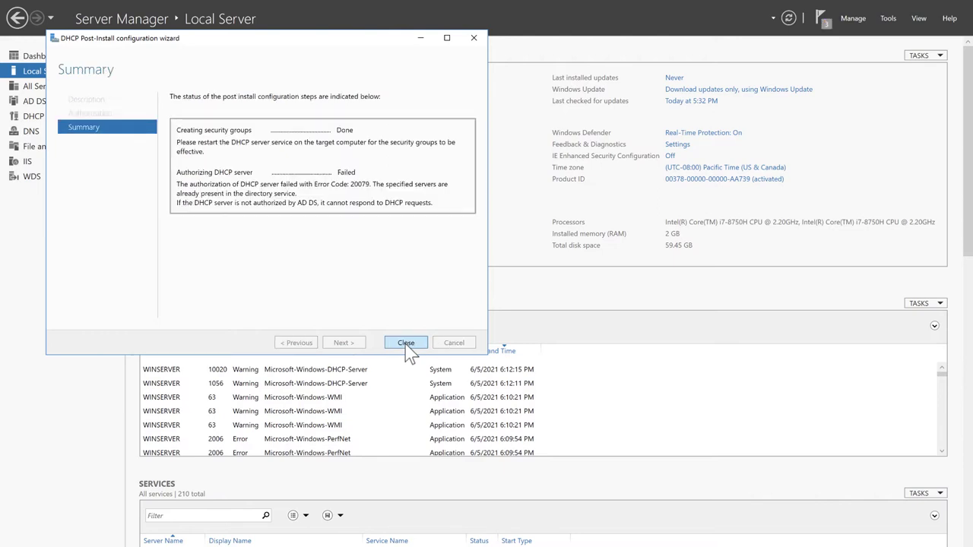
pyautogui.click(405, 343)
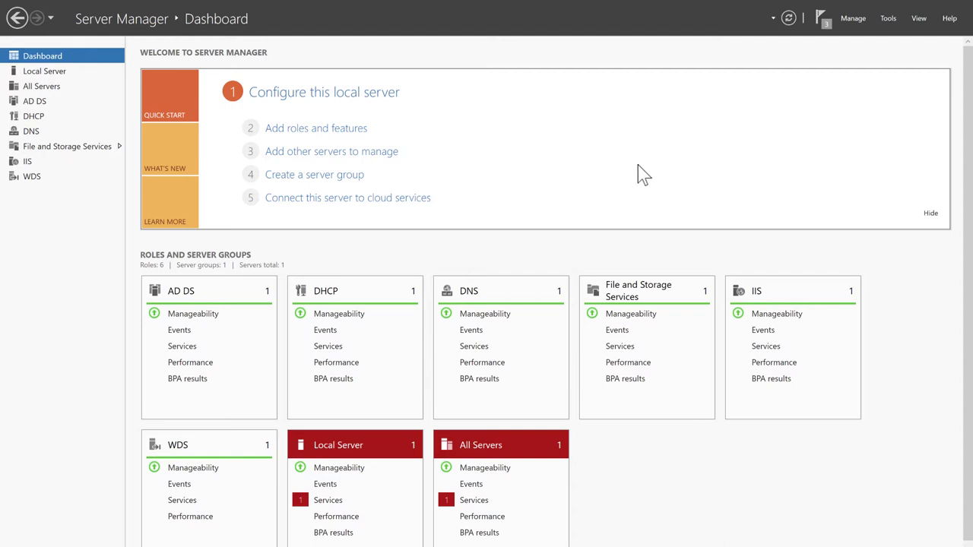
# - Open the DHCP console maximized with a wider tree pane, and expand the server and its IPv4 node
pyautogui.click(886, 20)
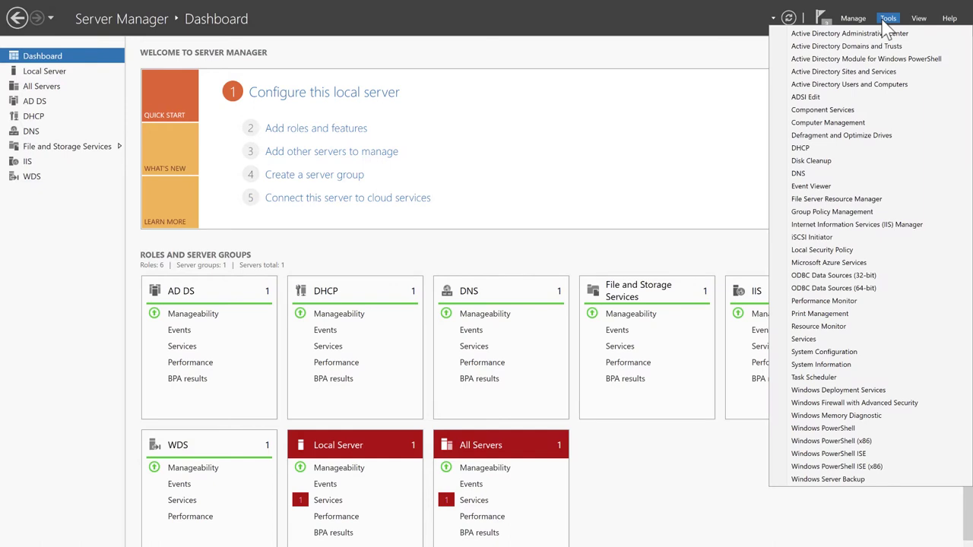
pyautogui.click(822, 148)
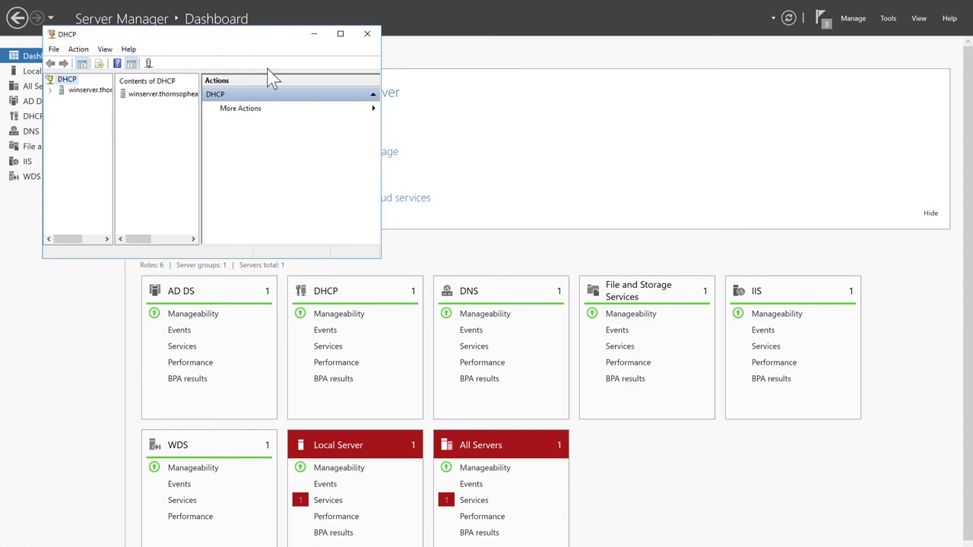
pyautogui.click(340, 33)
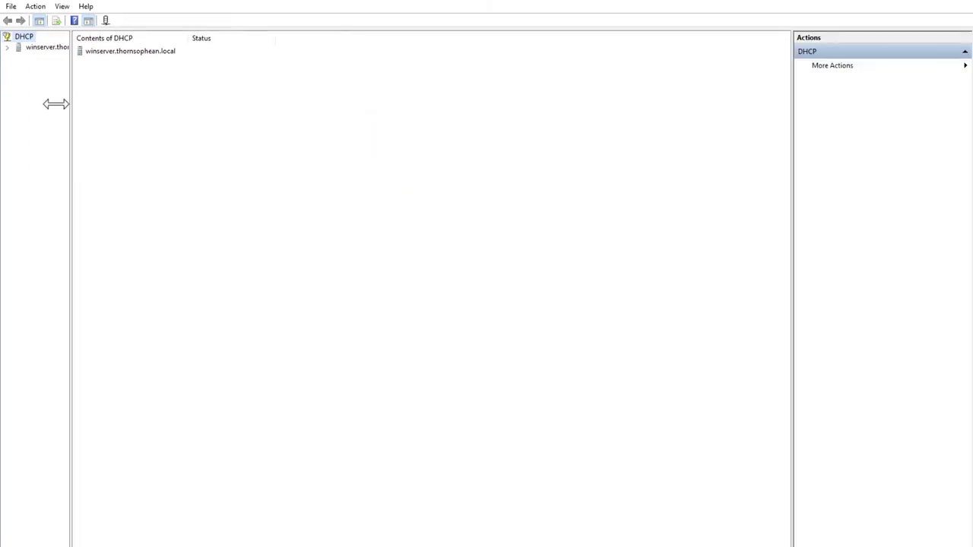
pyautogui.moveTo(56, 104); pyautogui.dragTo(351, 139)
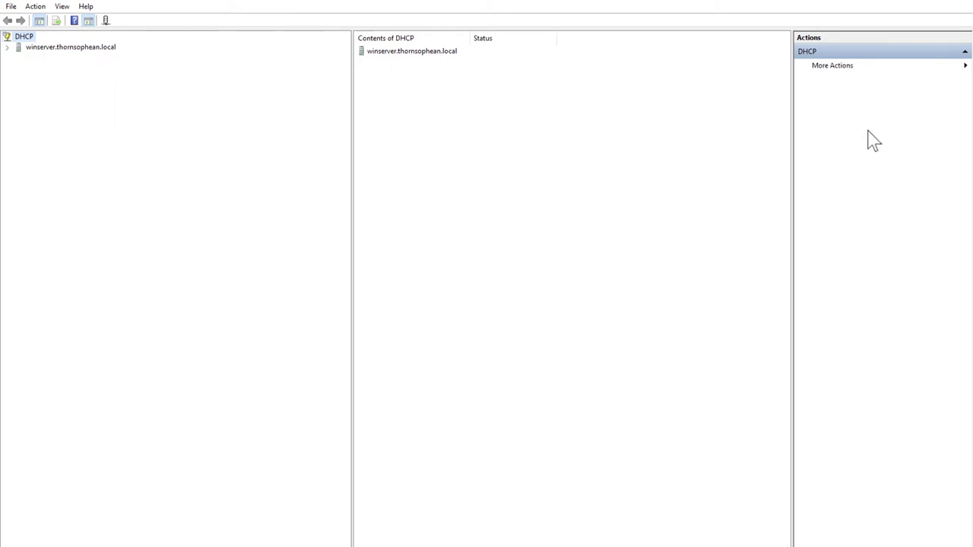
pyautogui.doubleClick(51, 50)
pyautogui.doubleClick(43, 57)
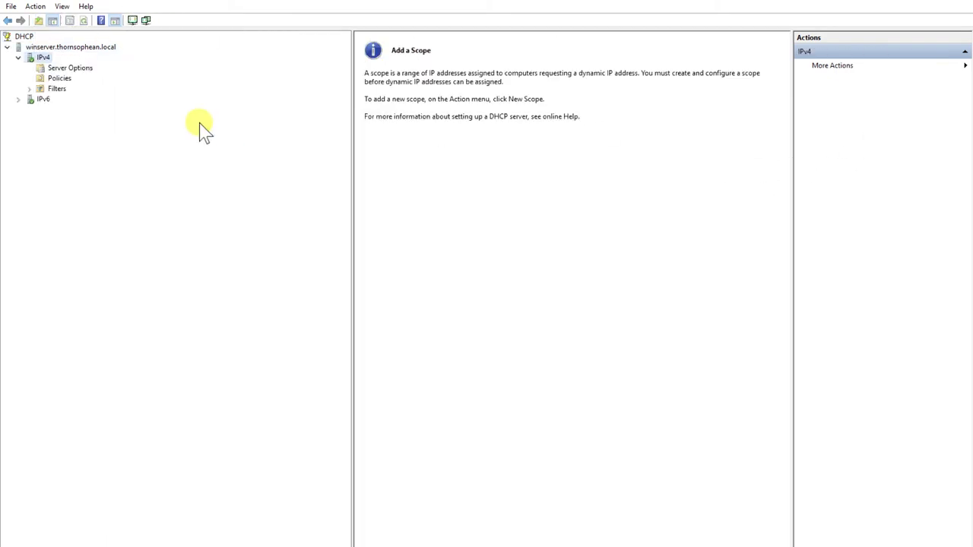
# - Start a new IPv4 scope named "Abc" with the description "a" and proceed to its address range
pyautogui.rightClick(37, 58)
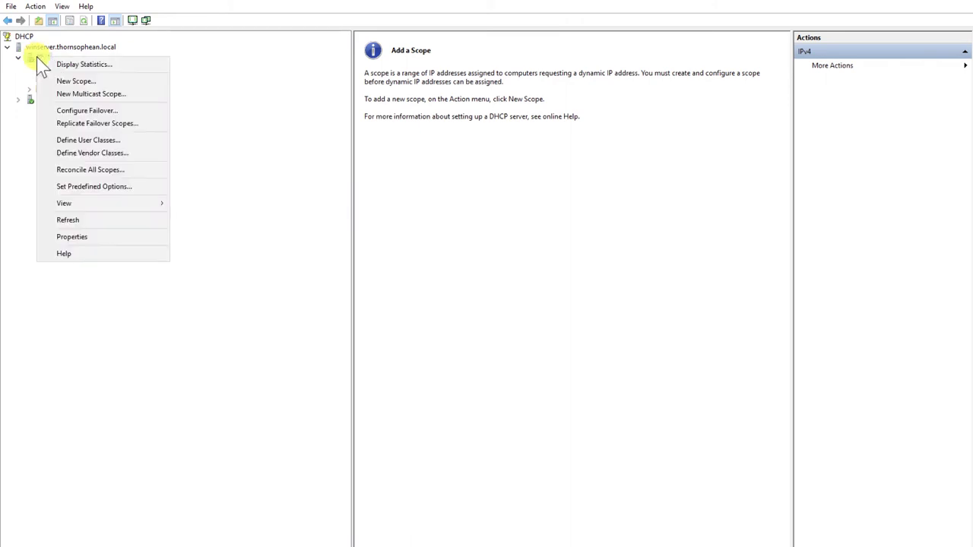
pyautogui.click(87, 82)
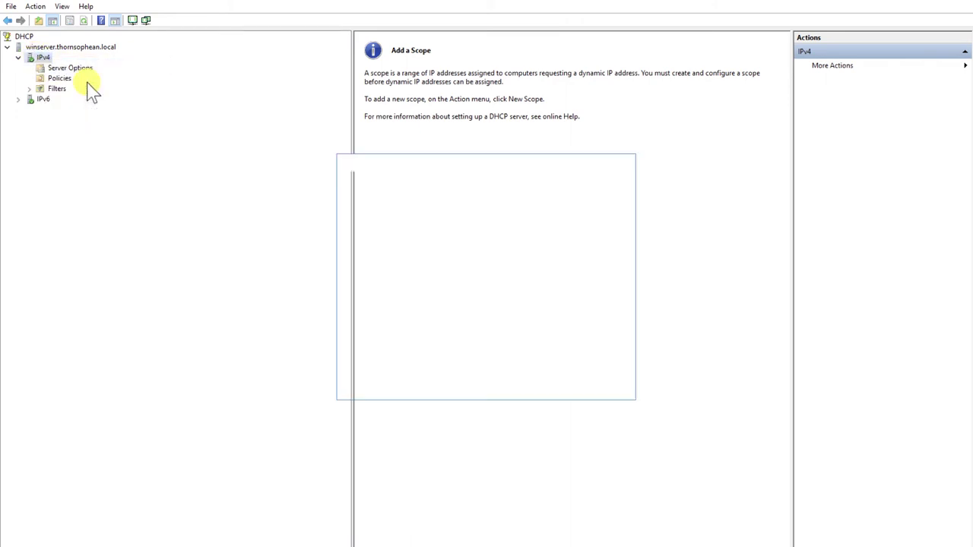
pyautogui.click(559, 389)
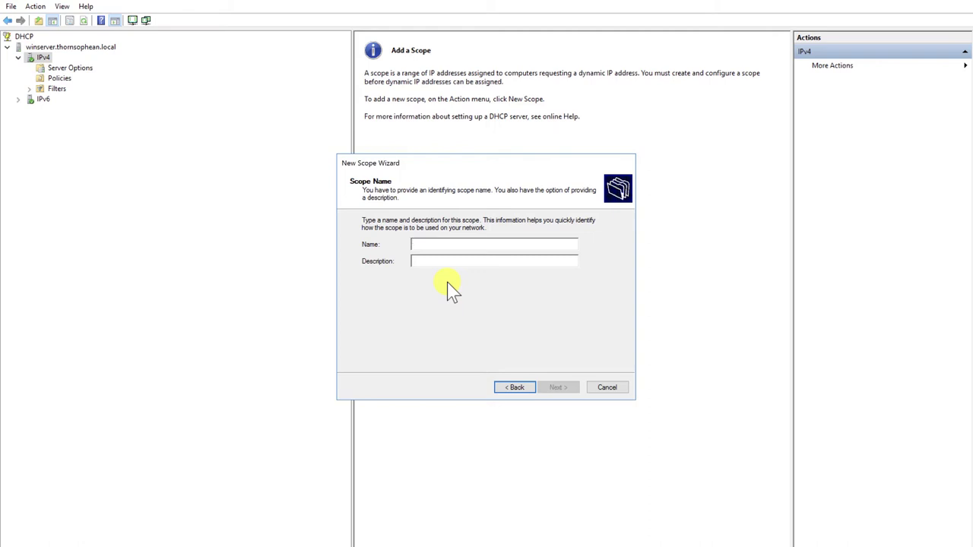
pyautogui.write('Ab')
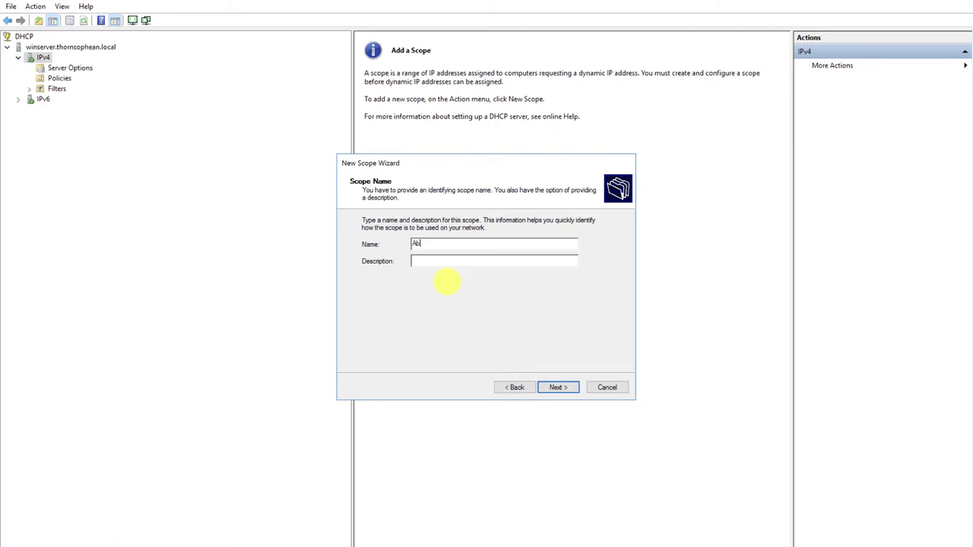
pyautogui.write('c')
pyautogui.click(437, 263)
pyautogui.write('a')
pyautogui.click(557, 389)
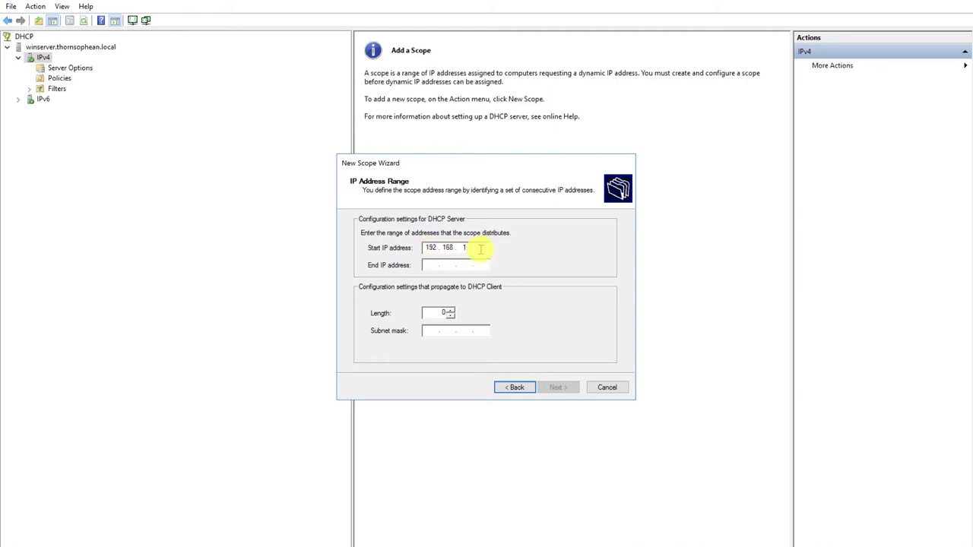
# - Set the scope's address range to start at 192.168.1.100 and end at a higher 192.168.1 address, and proceed to the exclusions
pyautogui.click(426, 264)
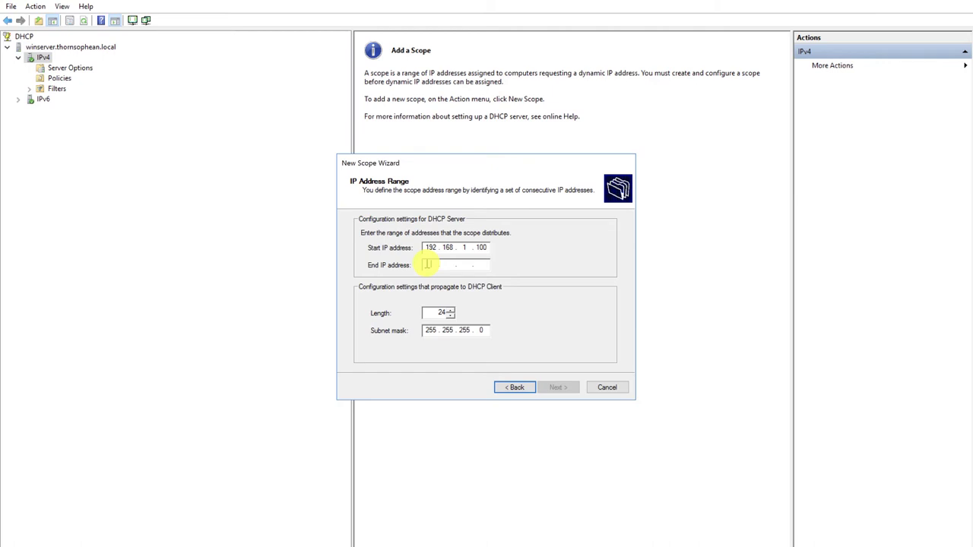
pyautogui.click(427, 264)
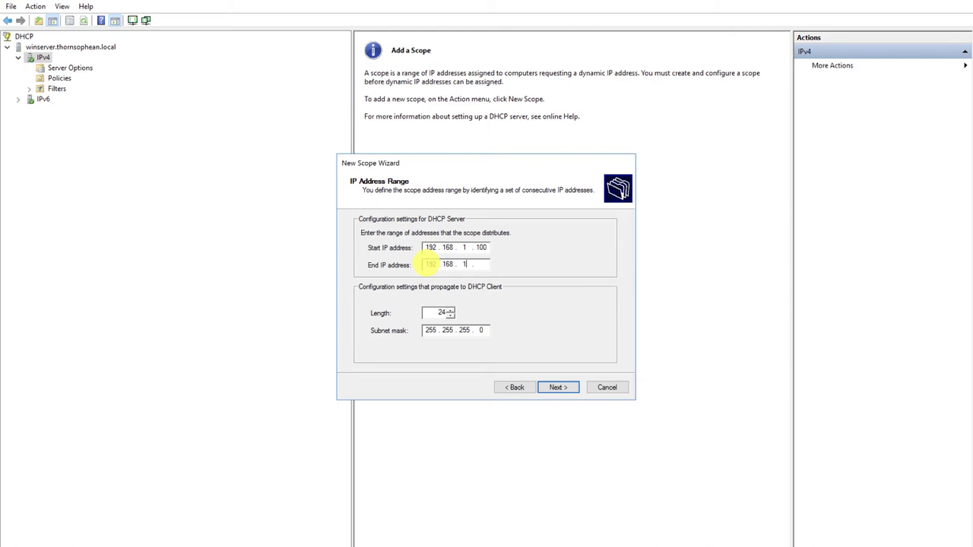
pyautogui.write('00')
pyautogui.click(556, 388)
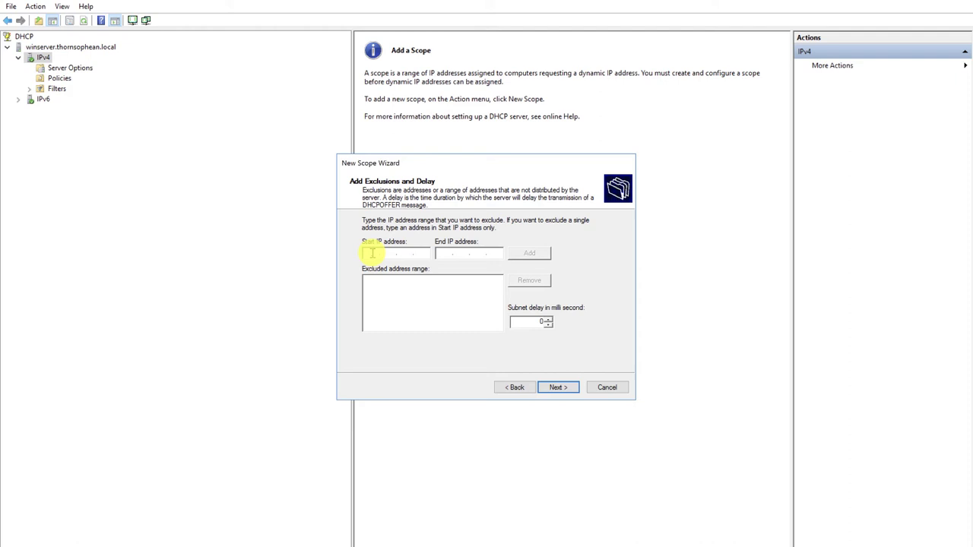
# - Exclude the addresses 192.168.1.100 to 192.168.1.110 from the scope and proceed to the lease duration
pyautogui.click(372, 253)
pyautogui.write('192.168.1.100')
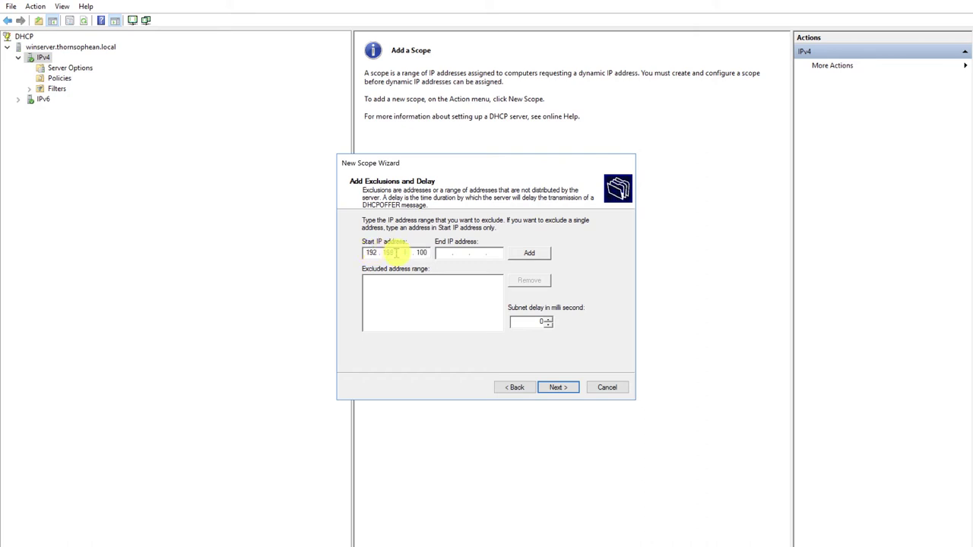
pyautogui.click(443, 253)
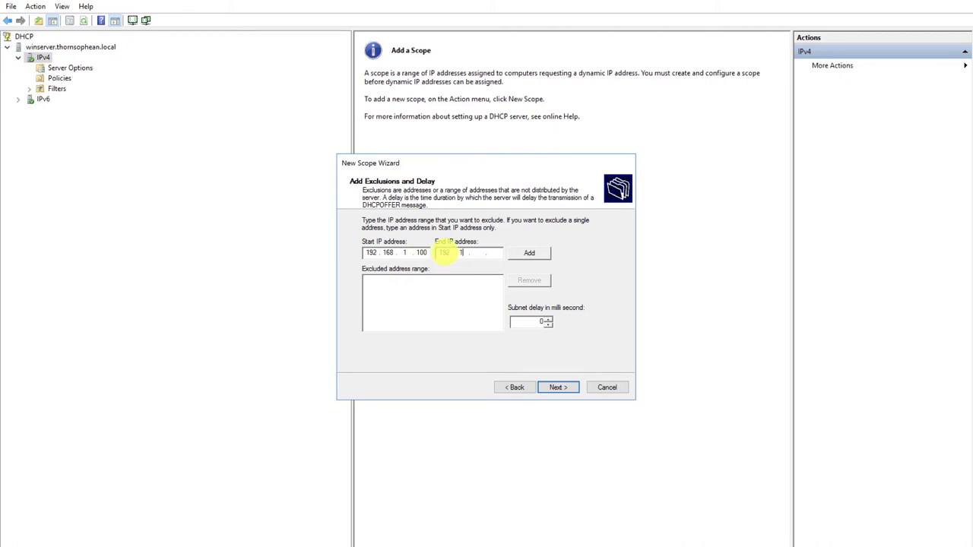
pyautogui.write('192 . 168 . ')
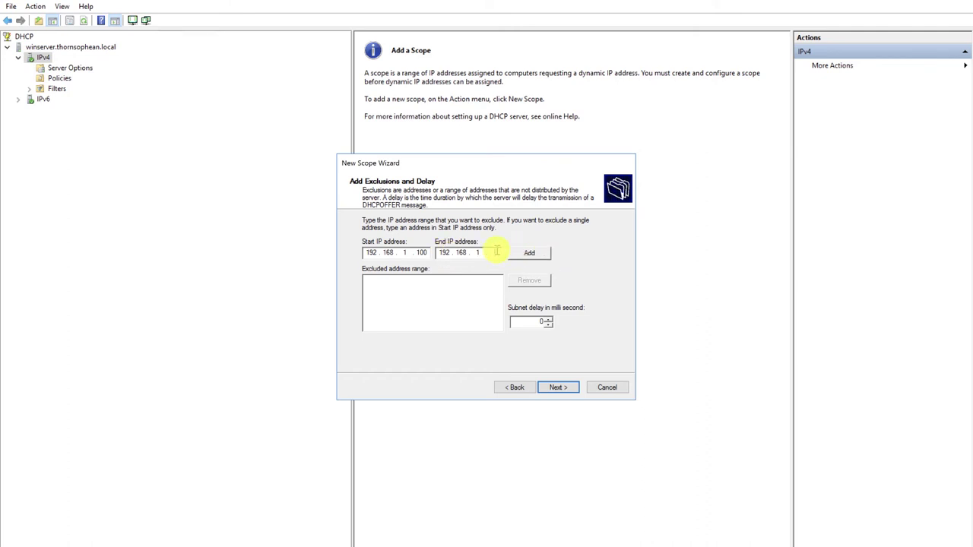
pyautogui.write('1 . 110')
pyautogui.doubleClick(424, 253)
pyautogui.click(423, 252)
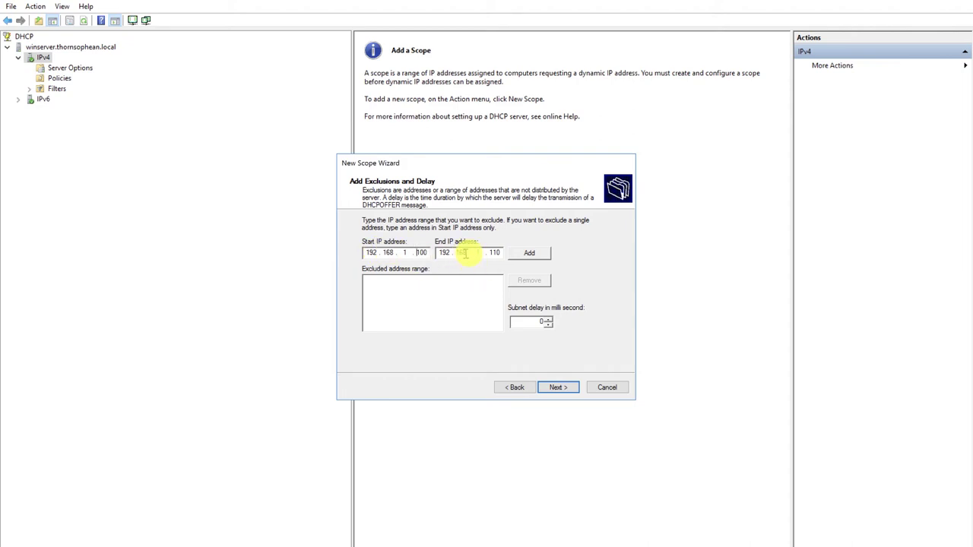
pyautogui.click(531, 256)
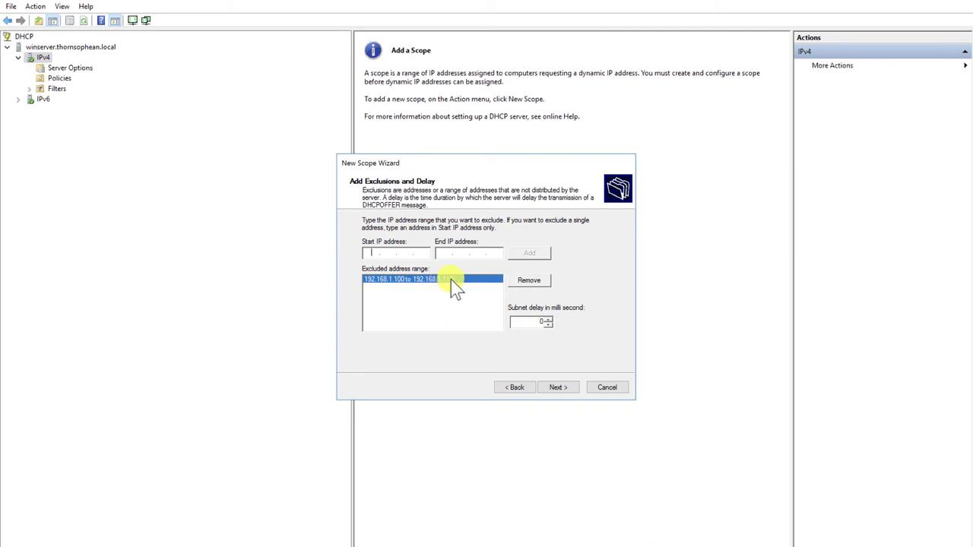
pyautogui.click(560, 387)
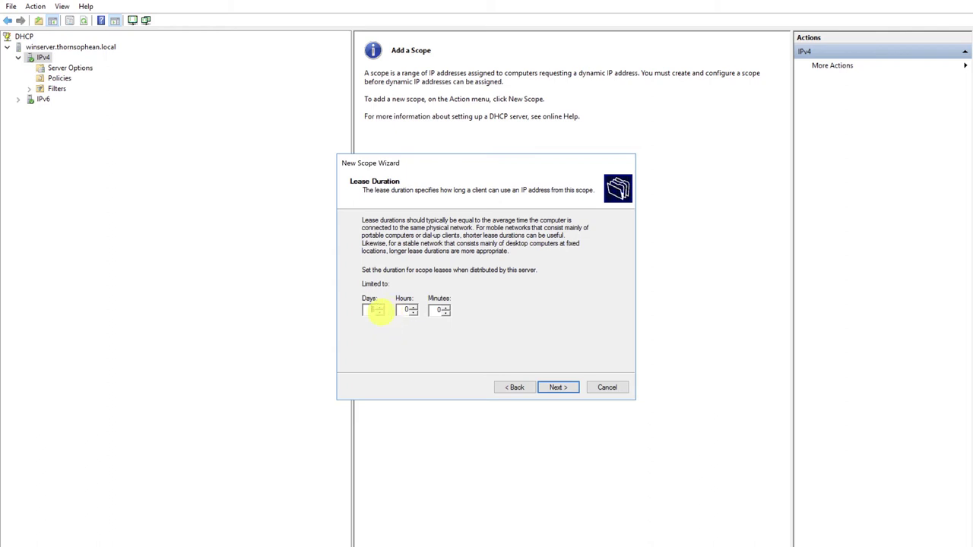
# - Limit the scope's leases to 1 day and choose to configure its DHCP options now
pyautogui.click(372, 309)
pyautogui.write('1')
pyautogui.click(559, 389)
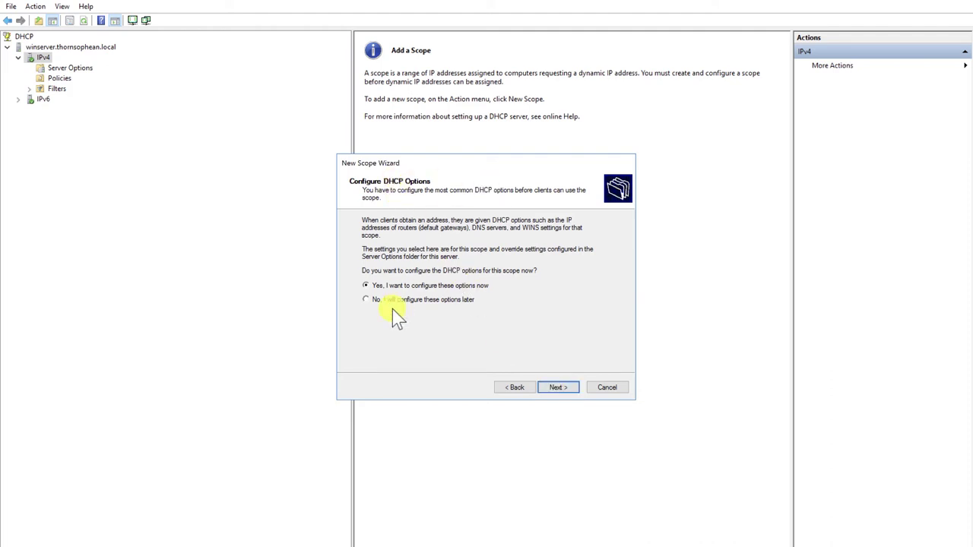
pyautogui.click(555, 385)
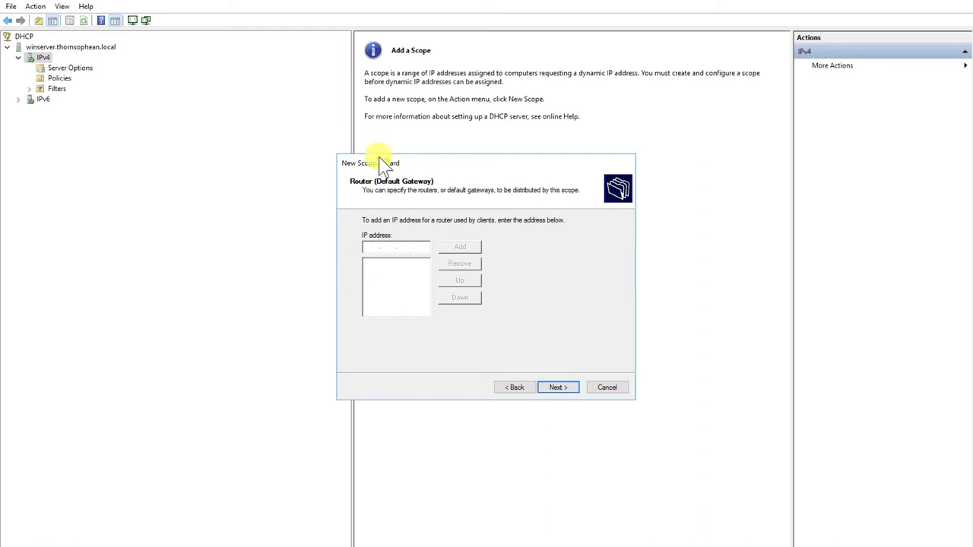
# - Add 192.168.1.254 as the scope's default gateway and proceed to the DNS settings
pyautogui.write('192.168')
pyautogui.write('1.254')
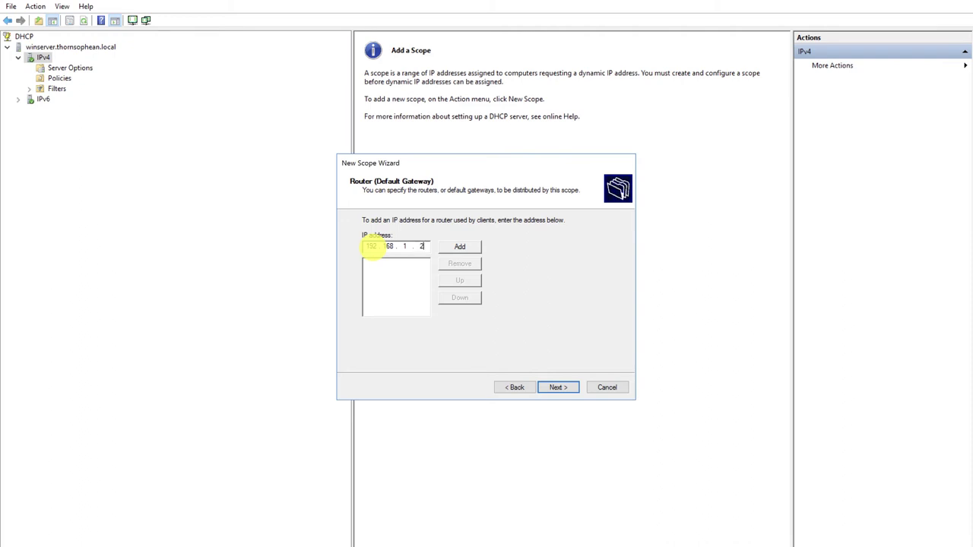
pyautogui.click(459, 248)
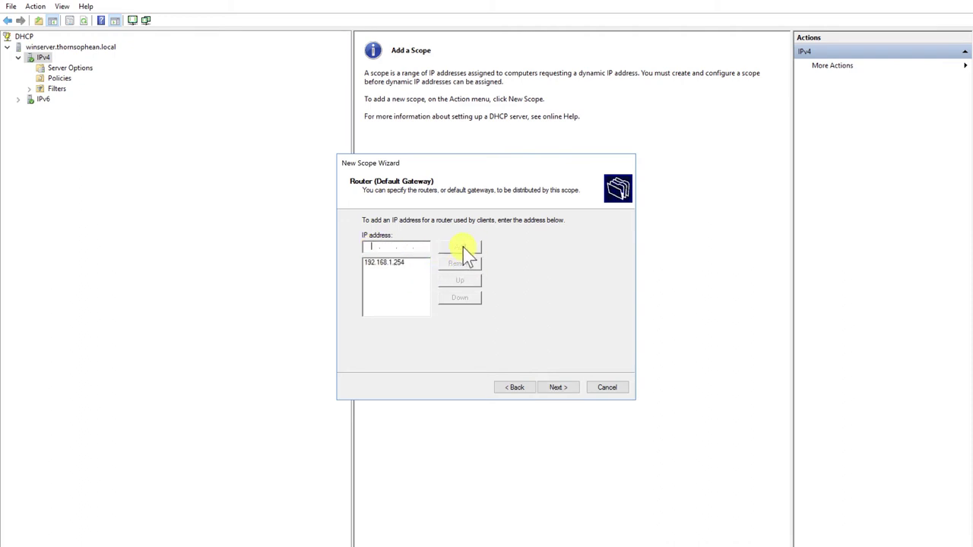
pyautogui.click(557, 388)
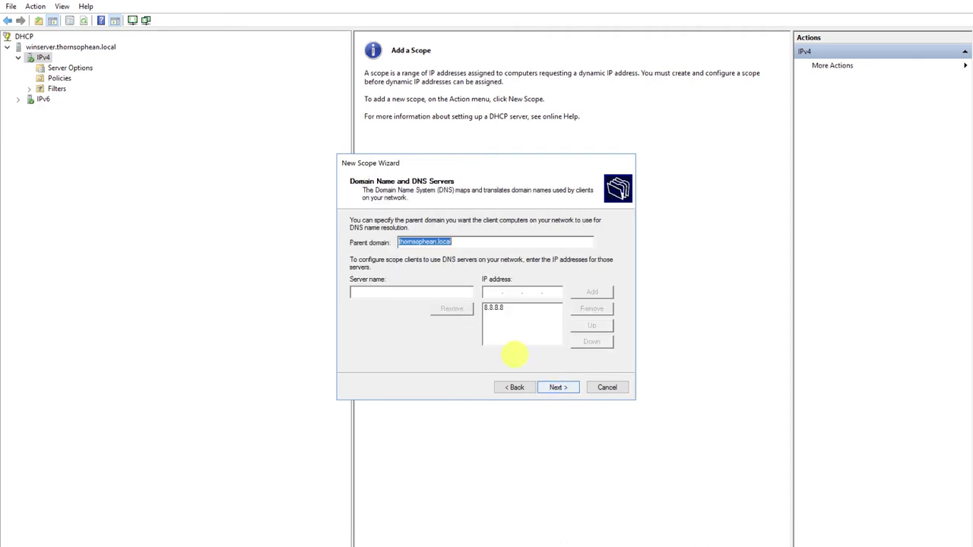
# - Accept the preset parent domain and DNS server, leave WINS empty, and finish the wizard with the scope activated immediately
pyautogui.click(465, 244)
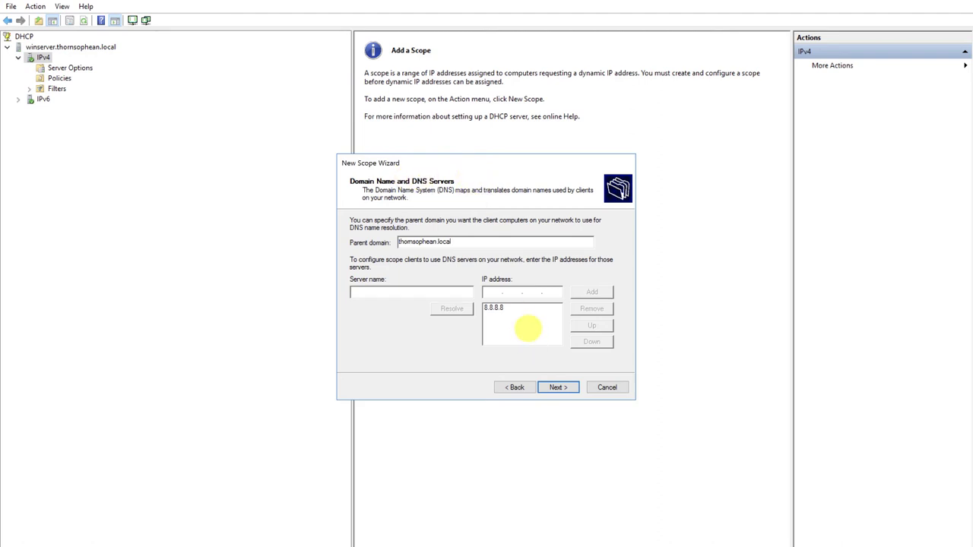
pyautogui.click(555, 388)
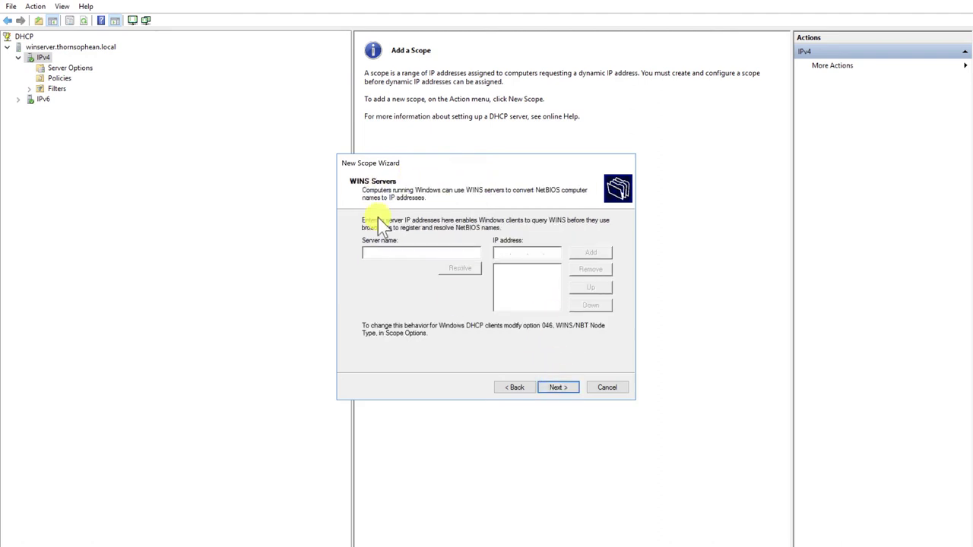
pyautogui.click(558, 388)
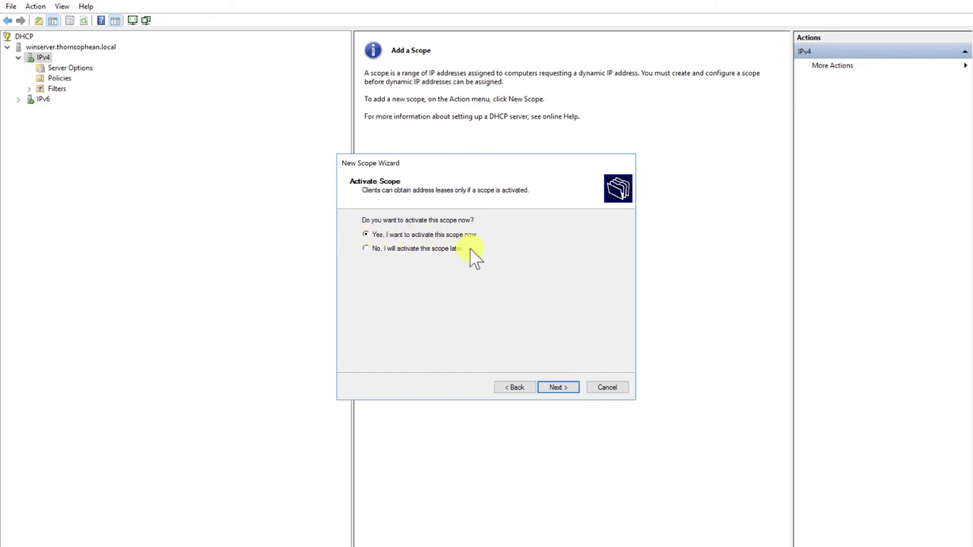
pyautogui.click(557, 391)
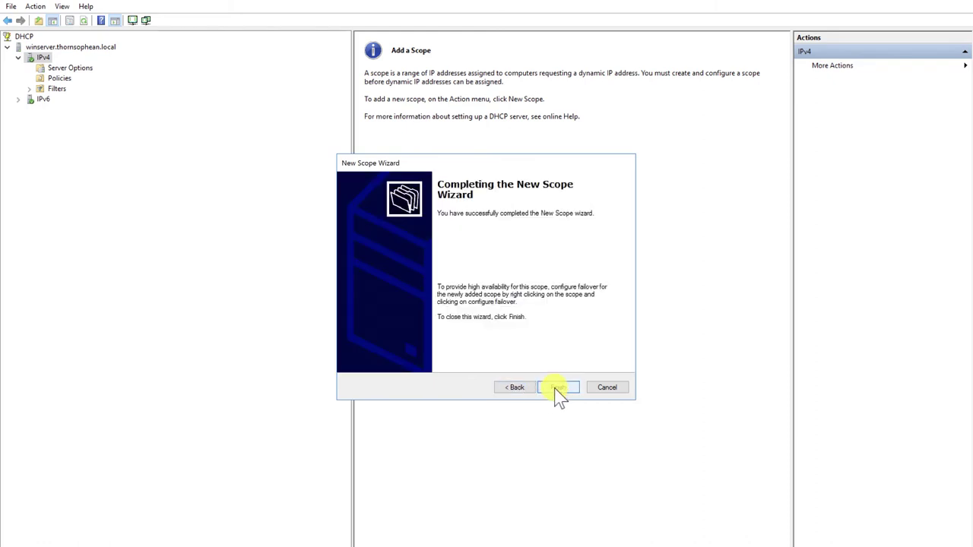
pyautogui.click(556, 388)
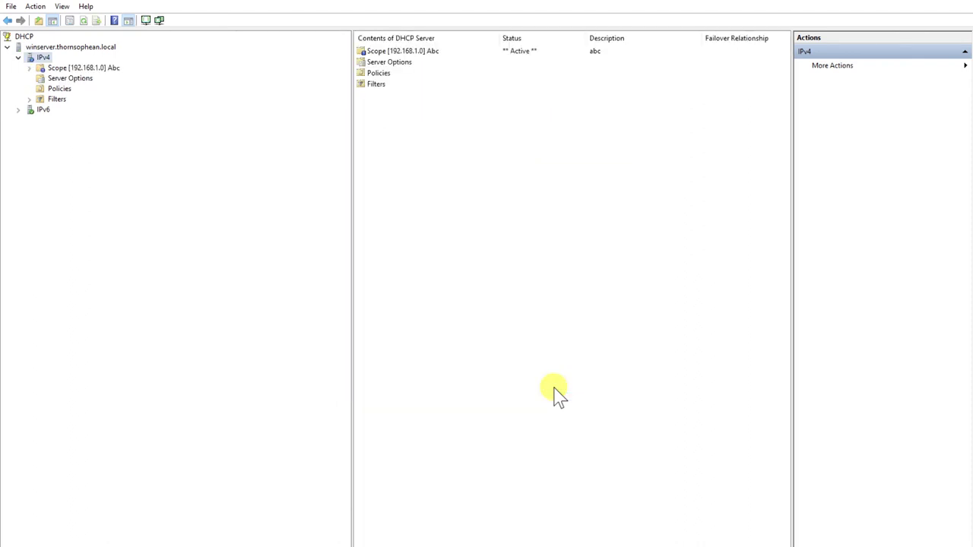
# - Expand the Abc scope and examine its address pool's distribution and exclusion ranges, and its address leases
pyautogui.doubleClick(71, 70)
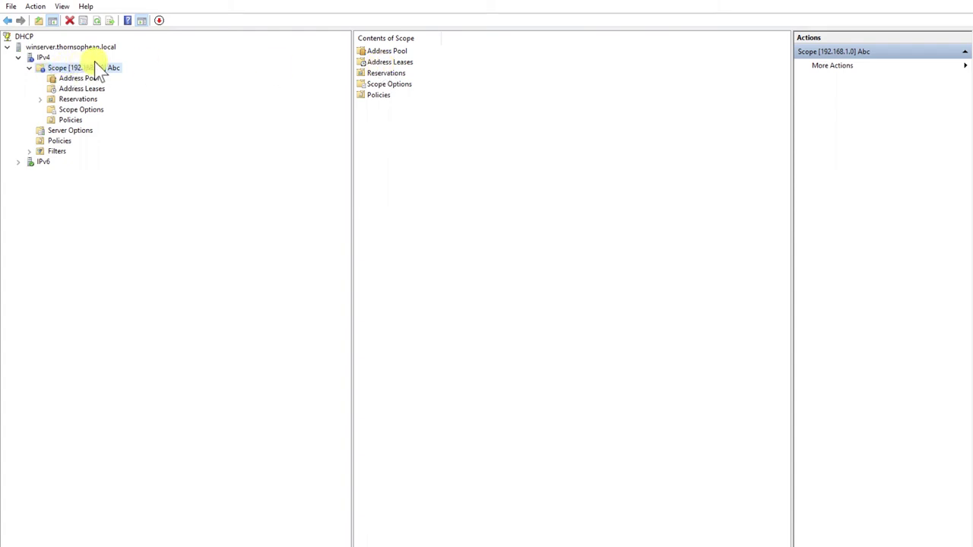
pyautogui.doubleClick(381, 50)
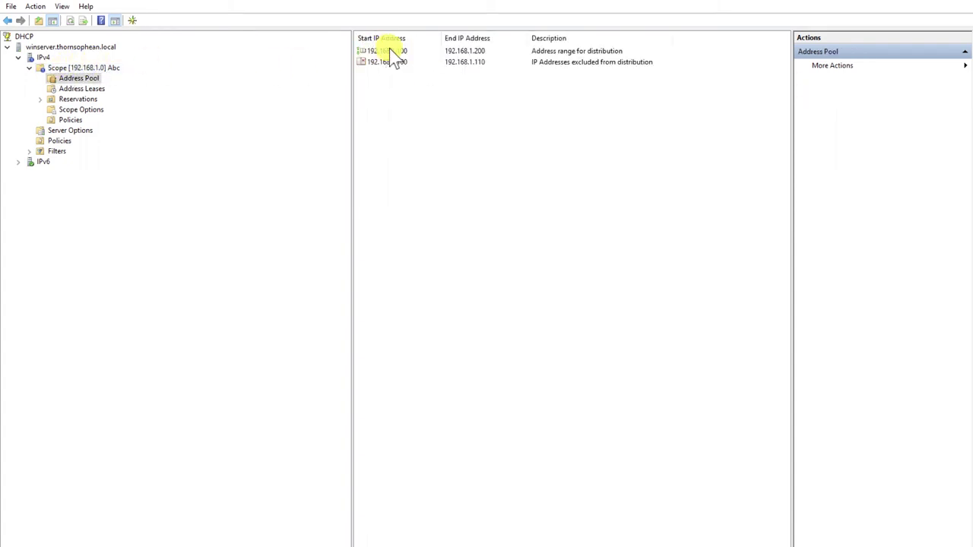
pyautogui.click(477, 55)
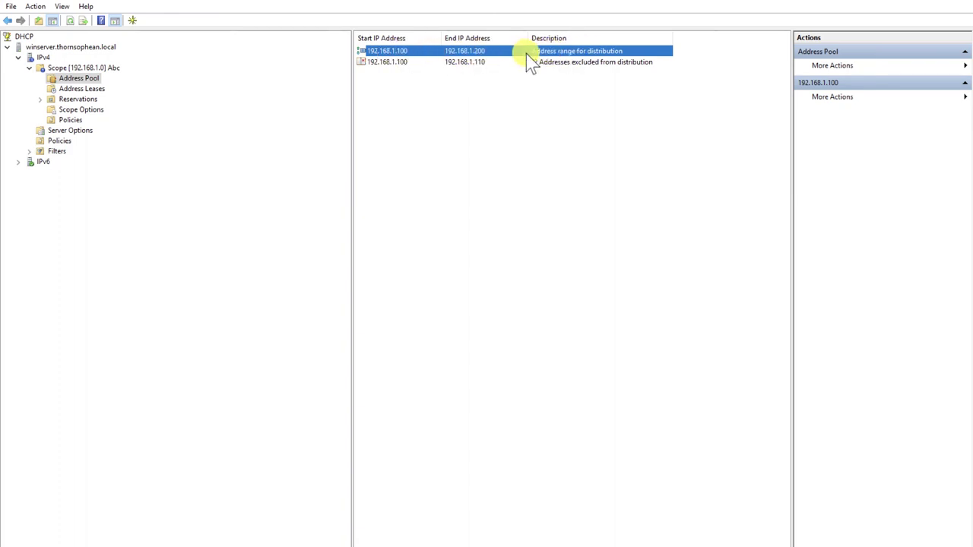
pyautogui.click(485, 62)
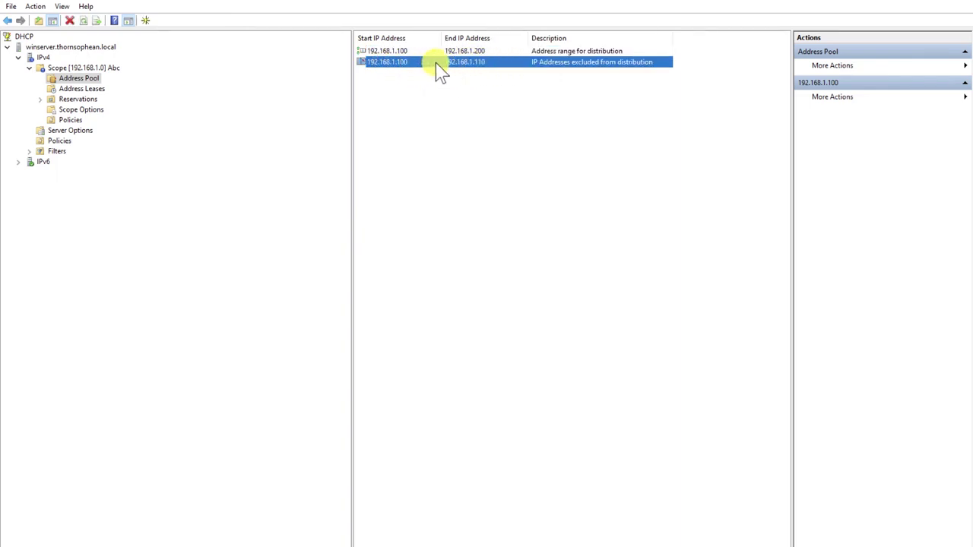
pyautogui.click(76, 90)
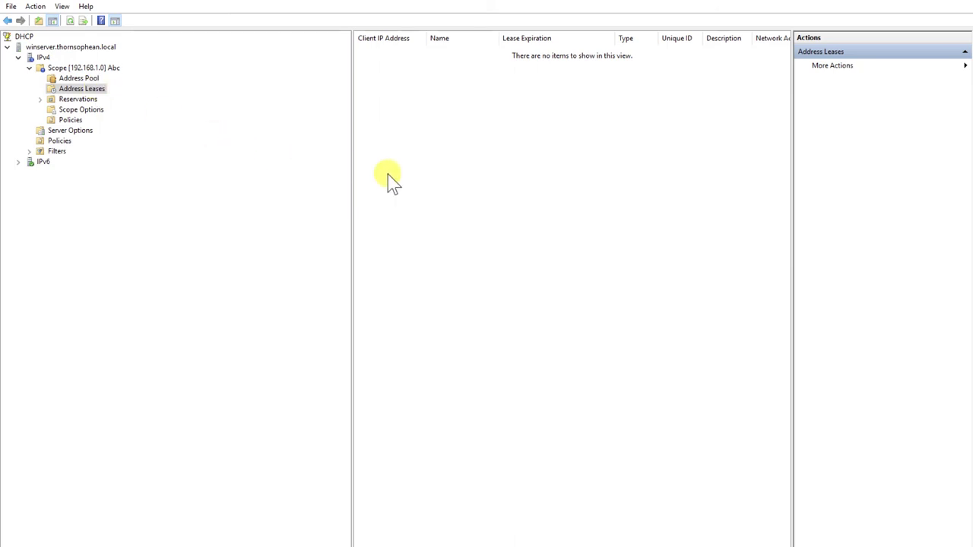
# - Switch to the Windows client computer and sign in by entering the user's account password
pyautogui.press('super+l')
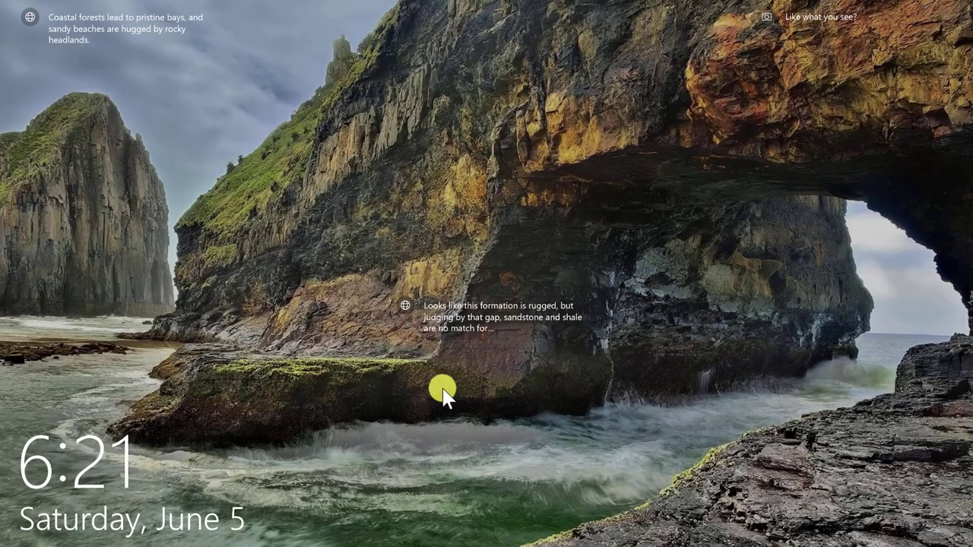
pyautogui.click(475, 417)
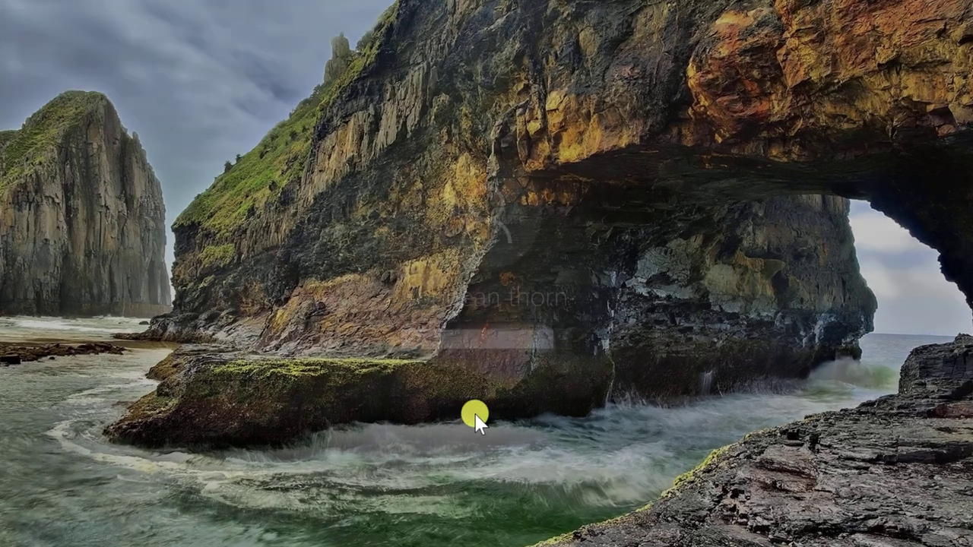
pyautogui.write('•••••••••')
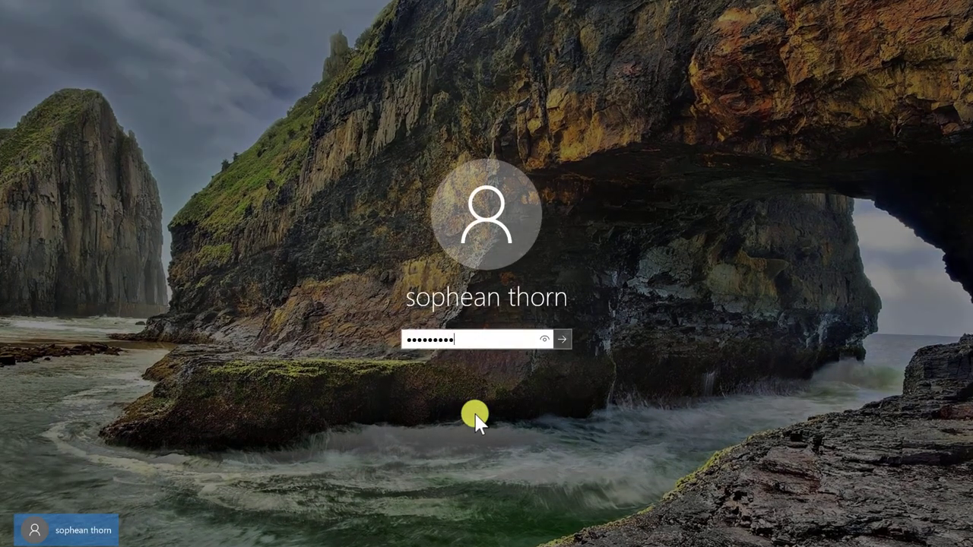
pyautogui.click(561, 339)
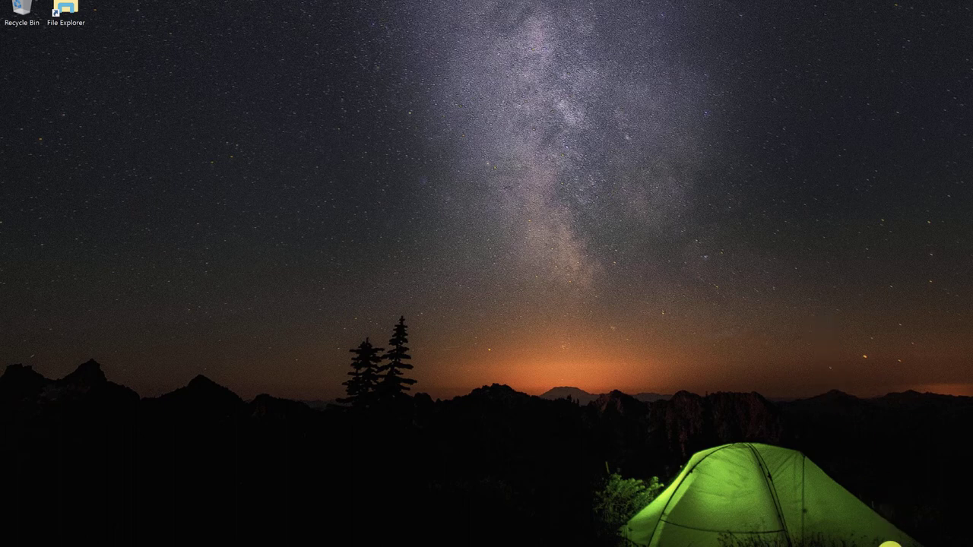
# - Open the client's network adapter list from the network settings and request the properties of the Ethernet connection
pyautogui.click(878, 546)
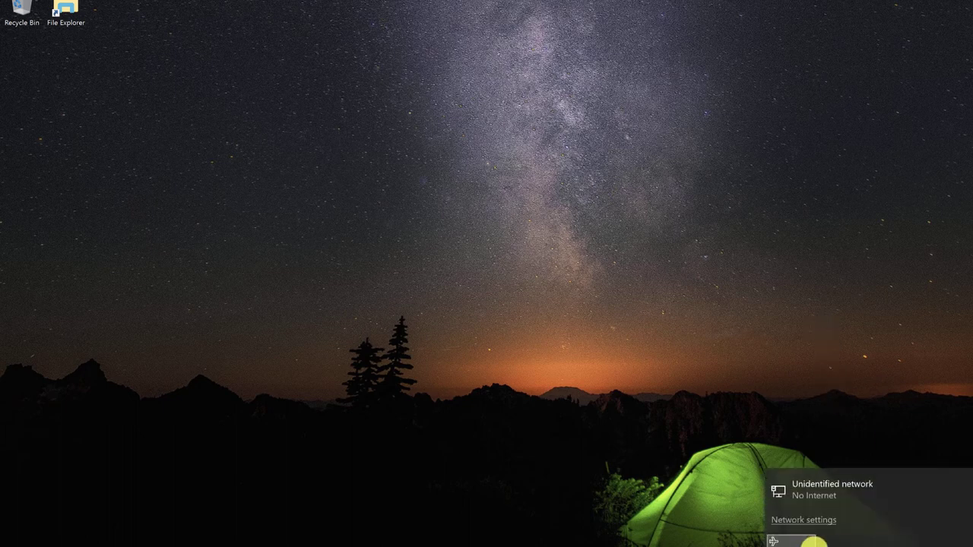
pyautogui.click(798, 521)
pyautogui.click(409, 162)
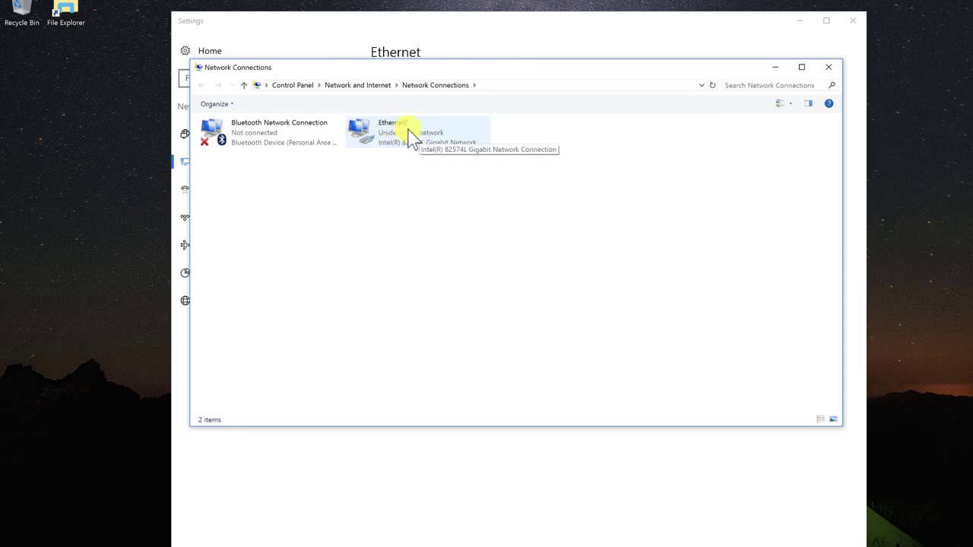
pyautogui.rightClick(411, 135)
pyautogui.click(472, 244)
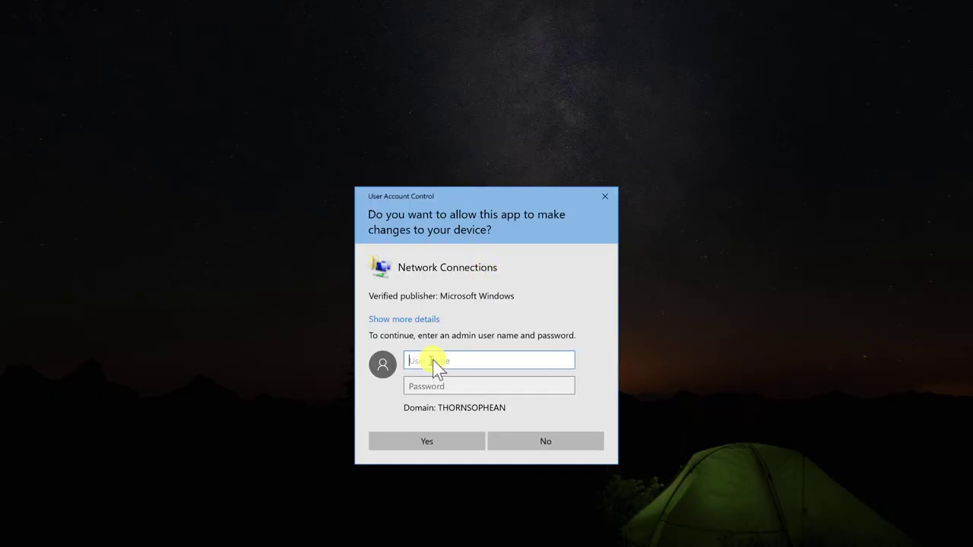
# - Authorize access to the adapter's properties with the Administrator user name and the account password
pyautogui.moveTo(513, 198); pyautogui.dragTo(505, 175)
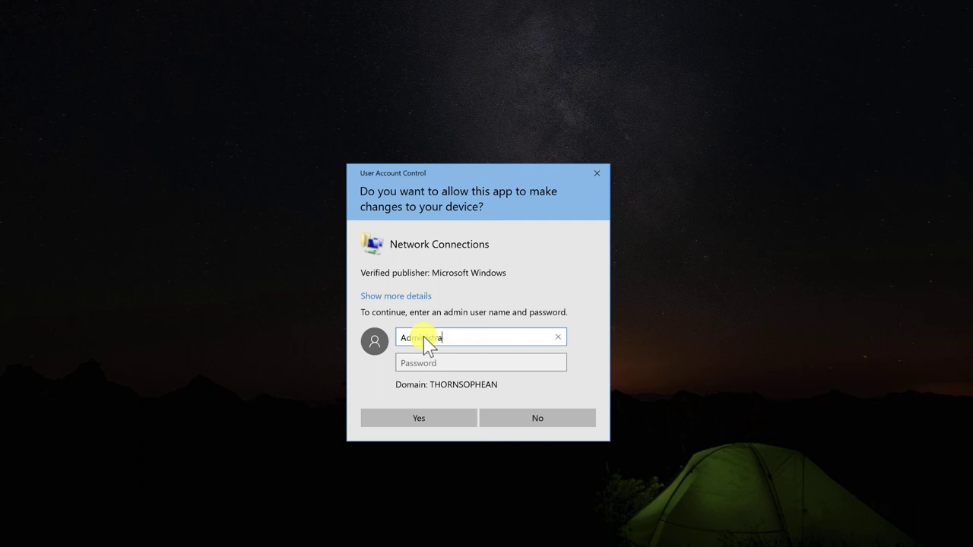
pyautogui.click(438, 364)
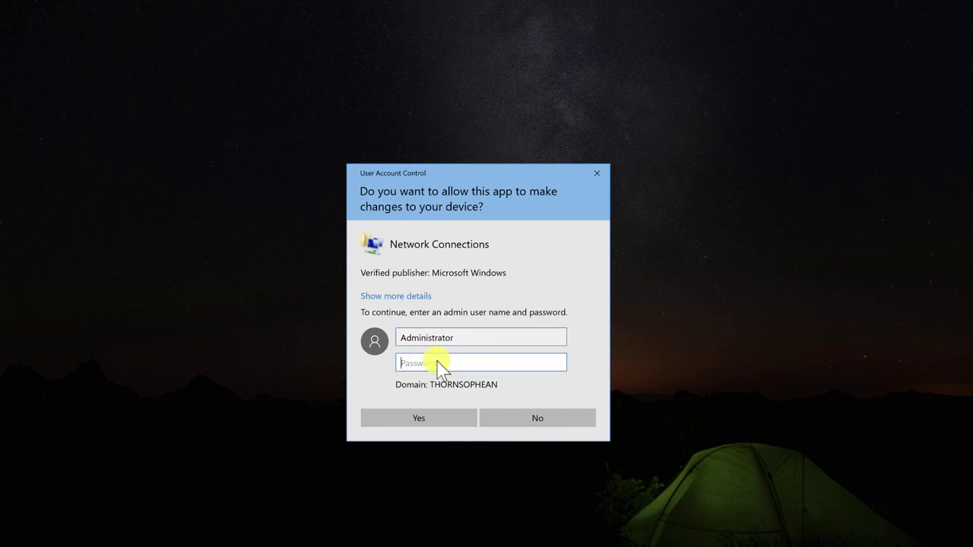
pyautogui.write('•••••')
pyautogui.click(458, 337)
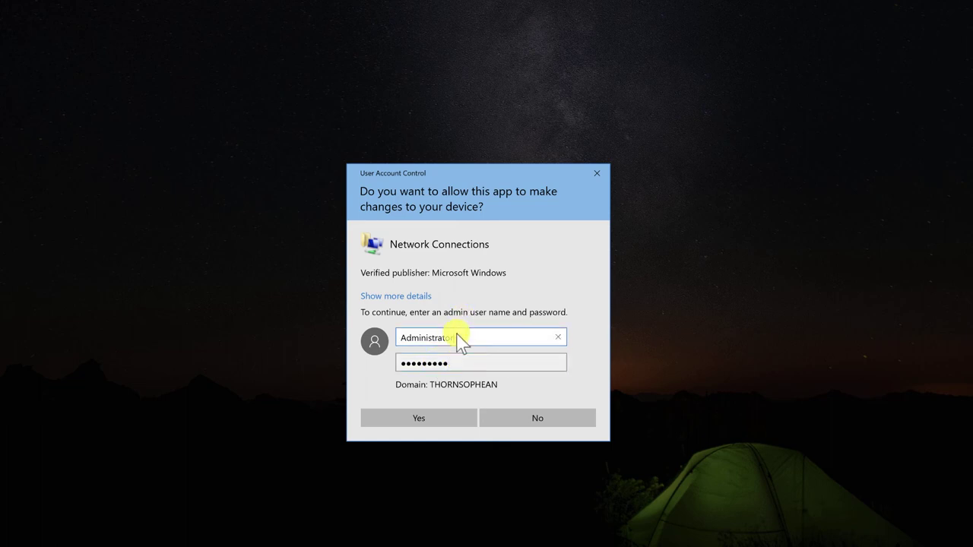
pyautogui.doubleClick(456, 363)
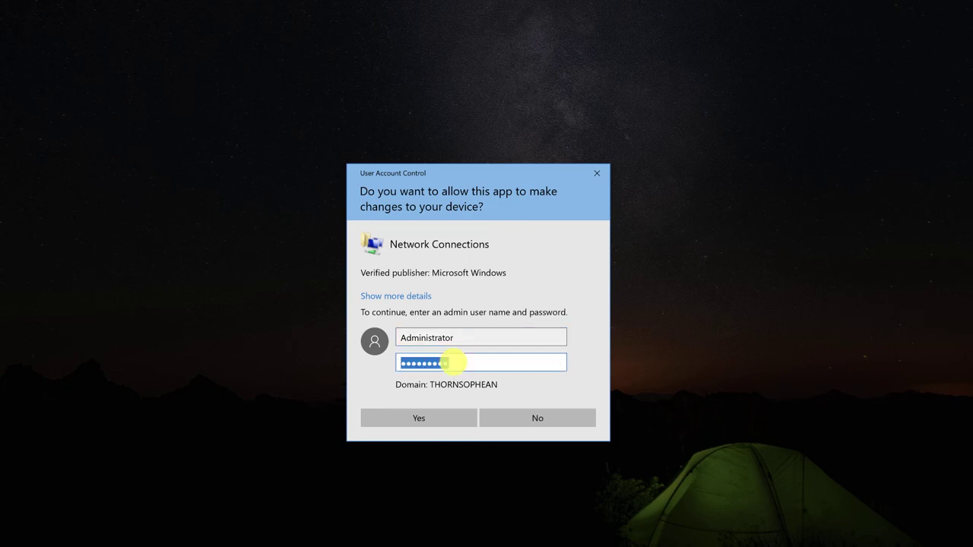
pyautogui.click(420, 421)
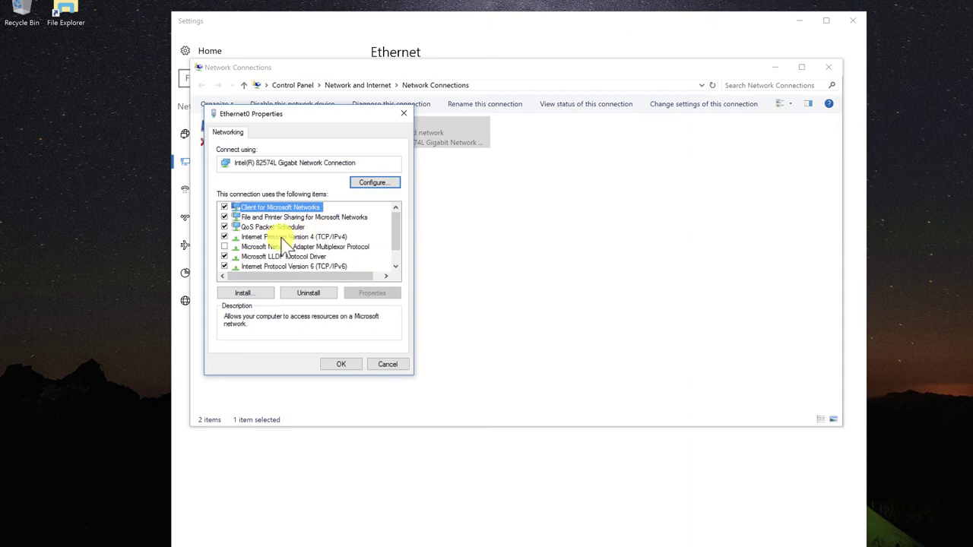
# - Have the adapter's Internet Protocol Version 4 obtain its IP and DNS server addresses automatically, and confirm
pyautogui.click(282, 238)
pyautogui.click(371, 293)
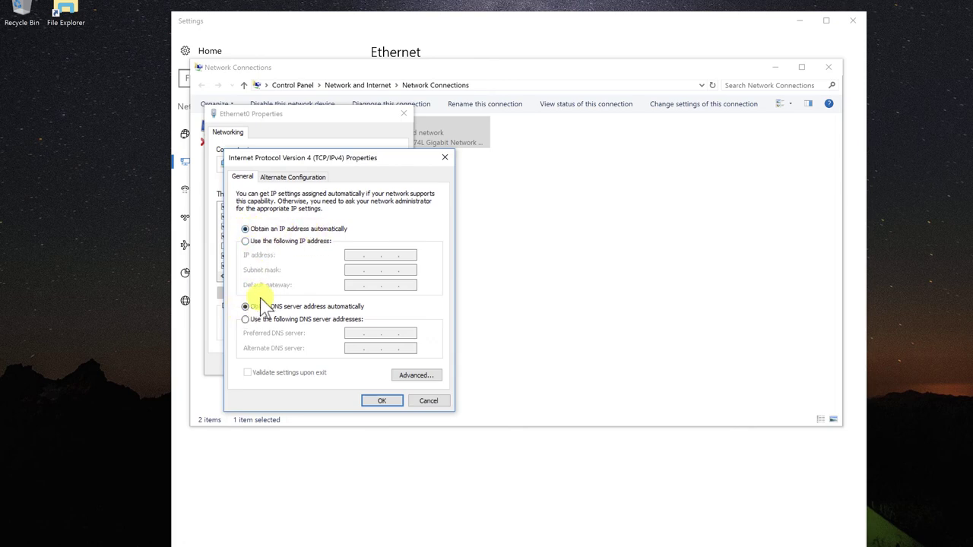
pyautogui.click(384, 400)
pyautogui.click(382, 400)
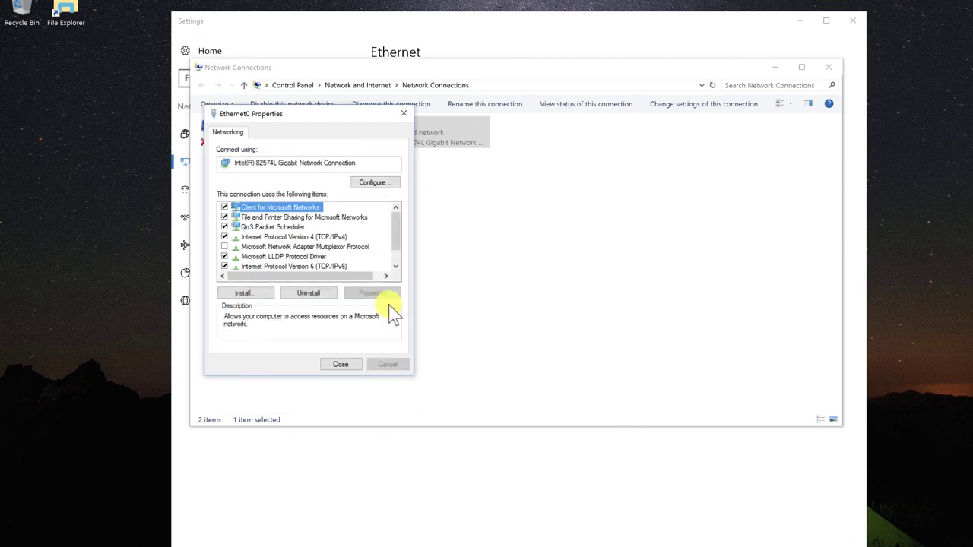
# - Close the Ethernet0 properties and examine the connection's details for its IPv4 address, subnet mask and DHCP lease information
pyautogui.click(341, 365)
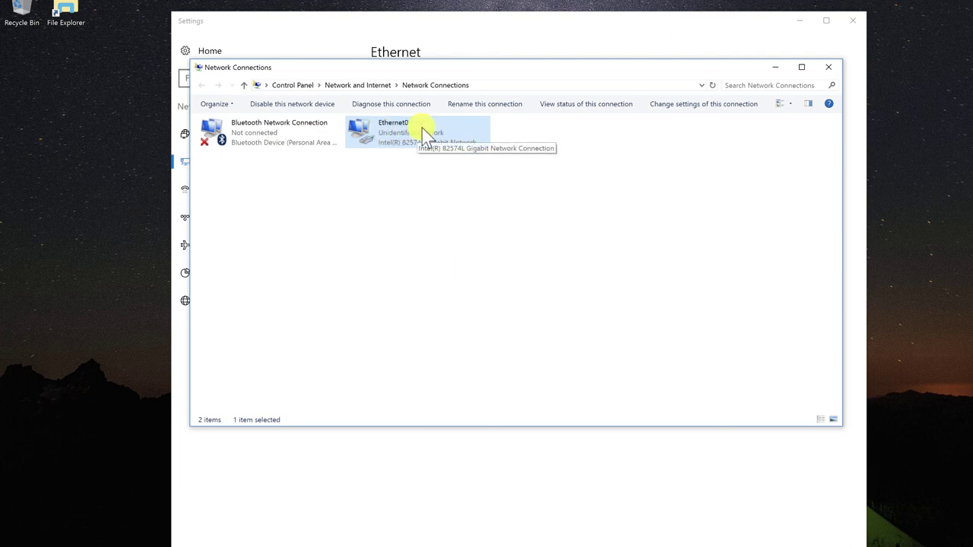
pyautogui.doubleClick(438, 142)
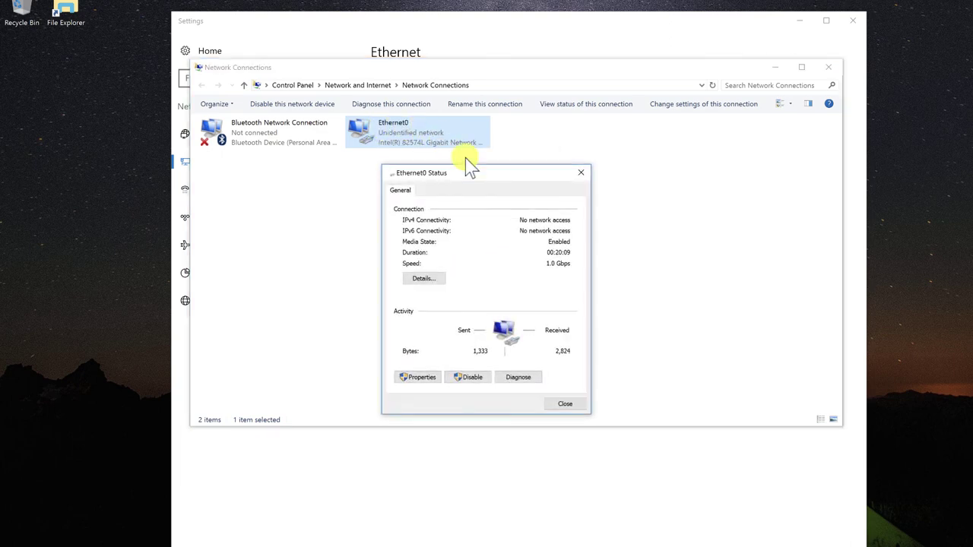
pyautogui.click(424, 279)
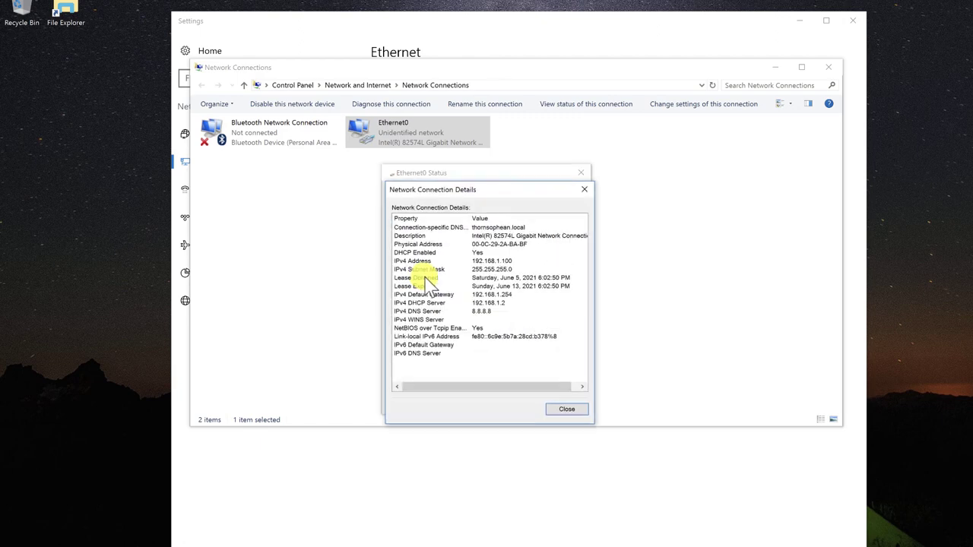
pyautogui.click(507, 260)
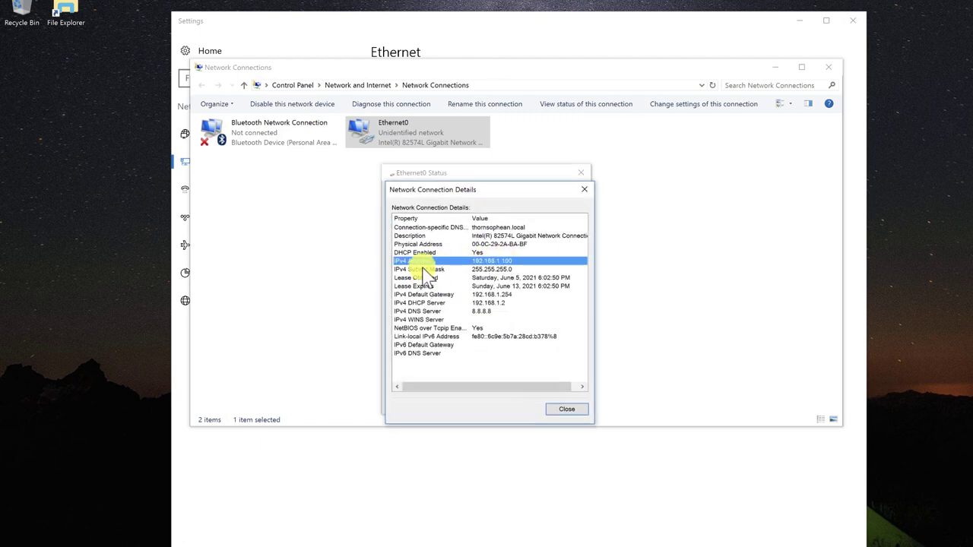
pyautogui.click(424, 269)
pyautogui.click(490, 261)
pyautogui.click(567, 408)
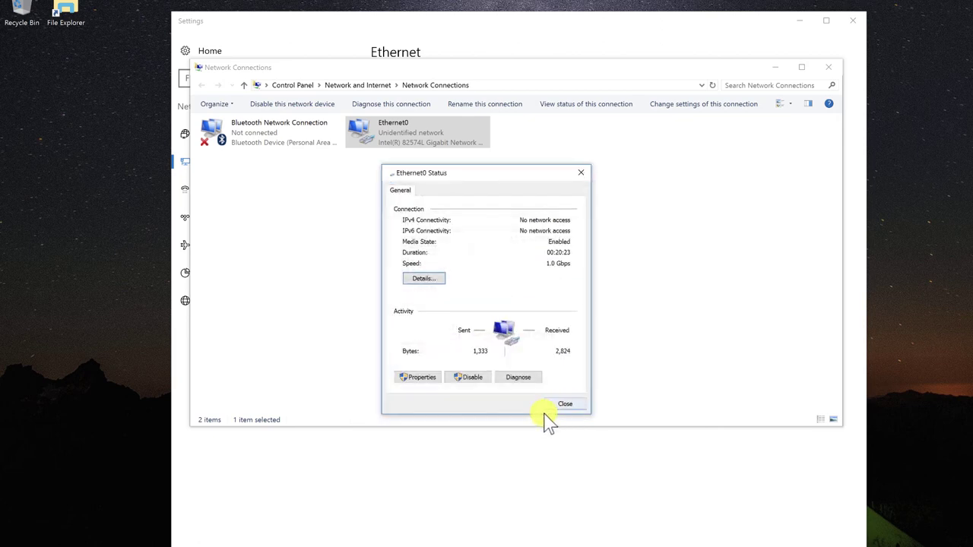
pyautogui.click(562, 404)
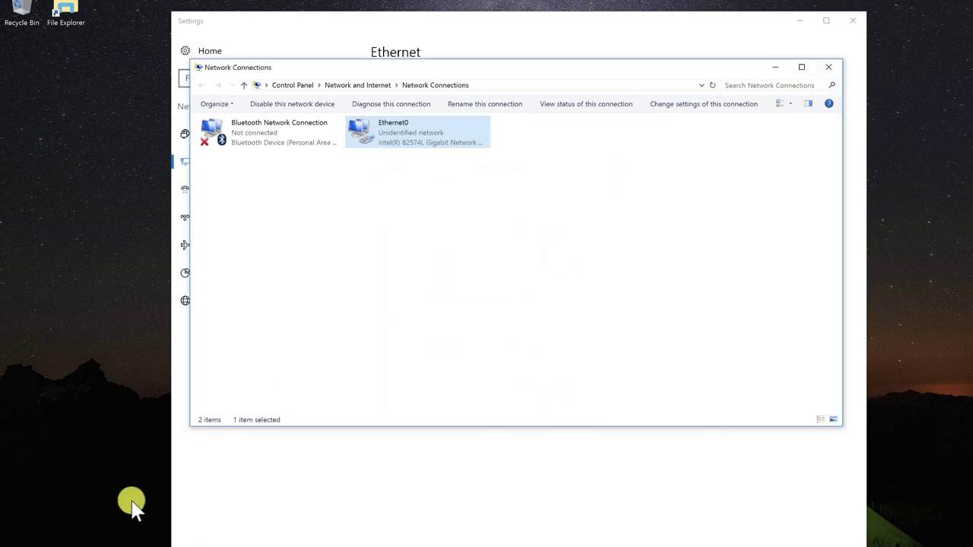
# - Open a Command Prompt on the client and list its IP configuration with ipconfig
pyautogui.click(131, 543)
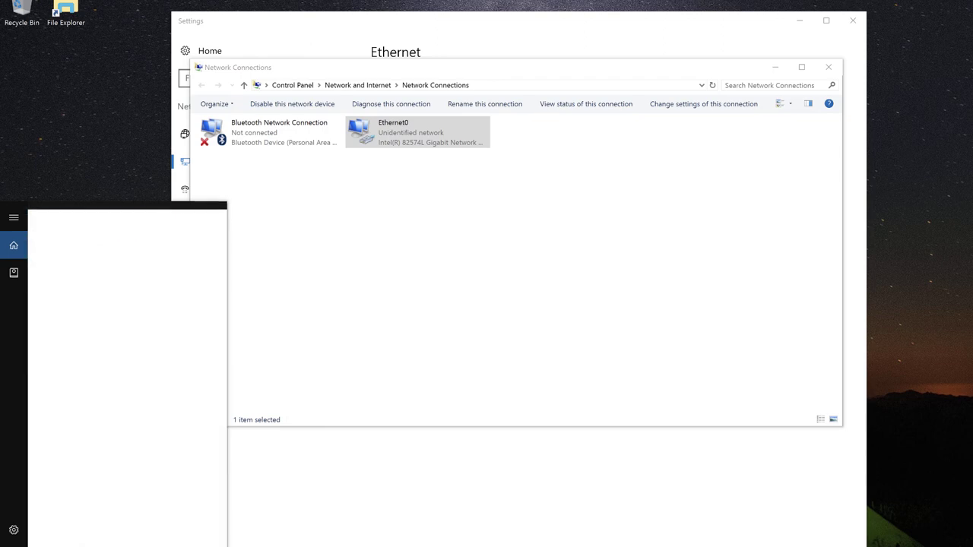
pyautogui.write('cmd')
pyautogui.press('Return')
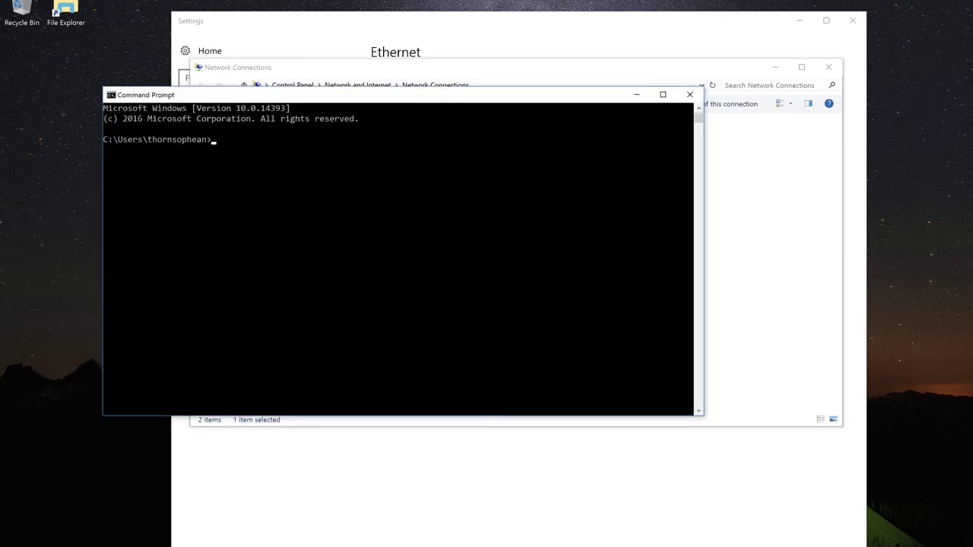
pyautogui.write('ipco')
pyautogui.write('nf9')
pyautogui.write('ig')
pyautogui.press('Return')
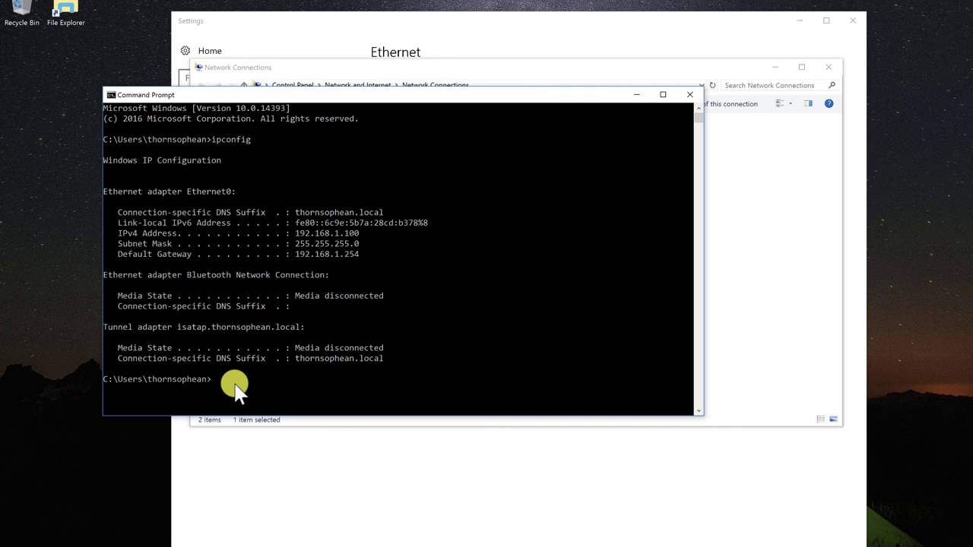
# - Release the client's current address with ipconfig/release and request a new one with ipconfig/renew
pyautogui.write('ipconfig/release')
pyautogui.press('Return')
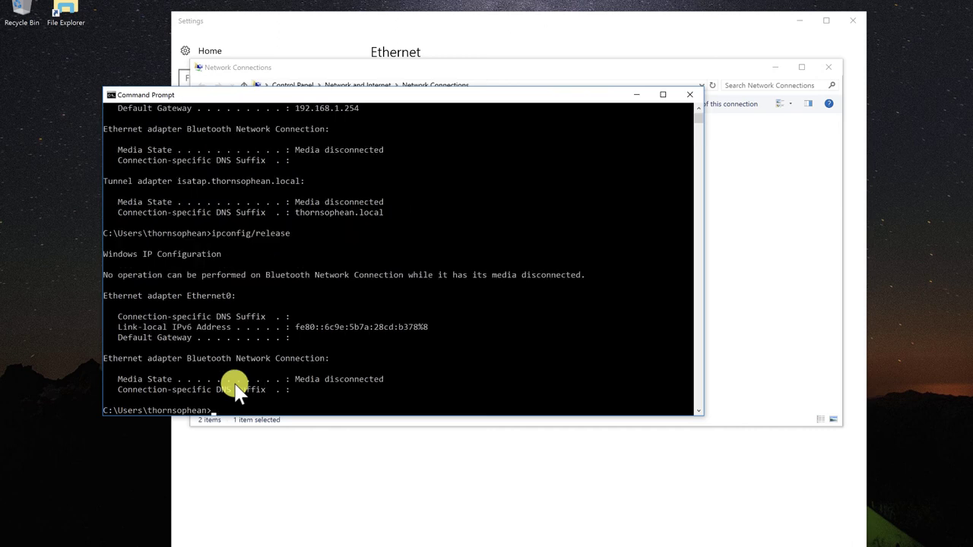
pyautogui.write('ipconfig/renew')
pyautogui.press('Return')
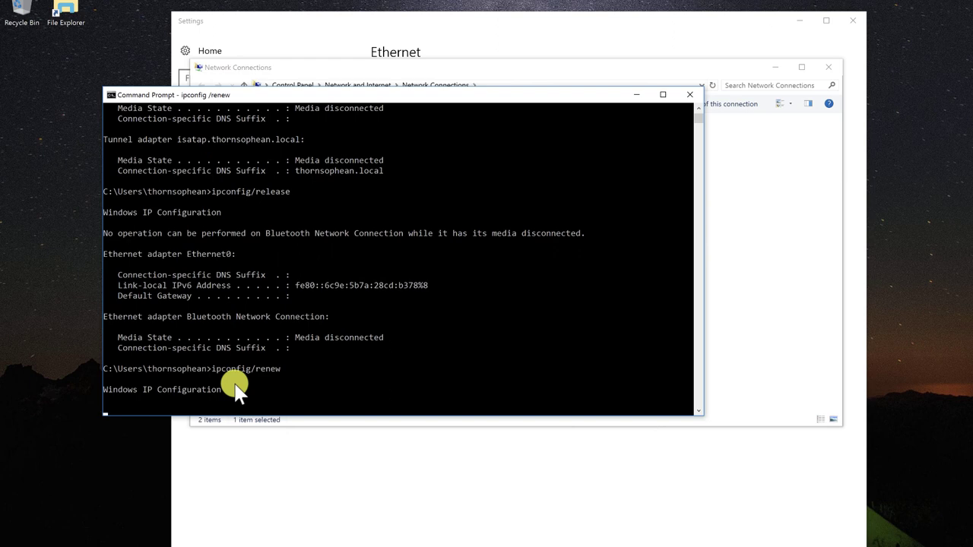
pyautogui.press('Return')
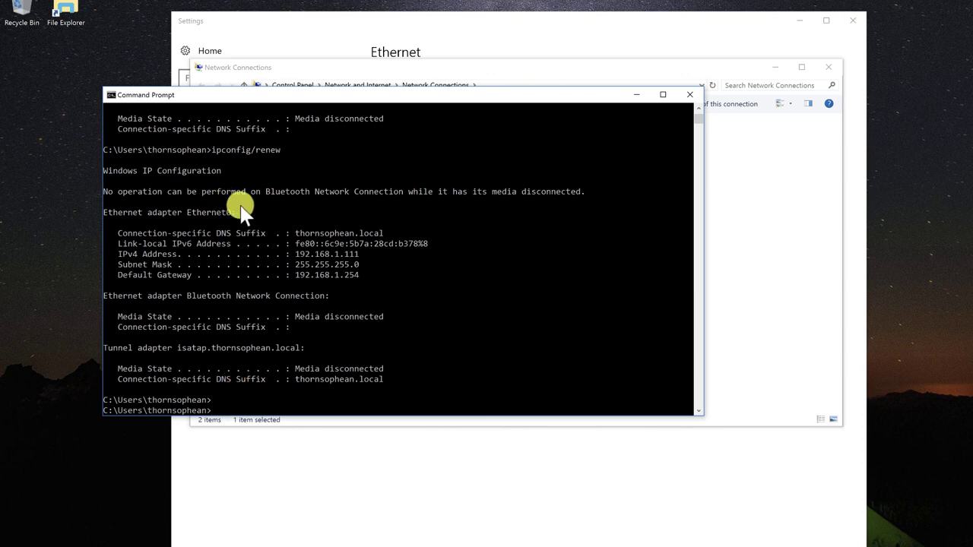
# - Examine the command output from ipconfig through release and renew, comparing Ethernet0's IPv4 addresses and highlighting the renewed one
pyautogui.scroll(-5, 246, 322)
pyautogui.scroll(10, 281, 302)
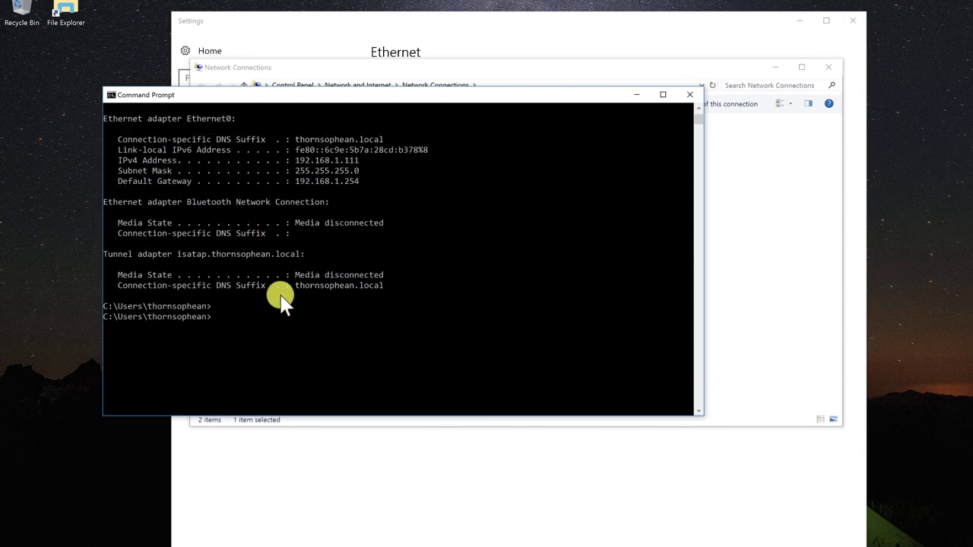
pyautogui.scroll(3, 281, 301)
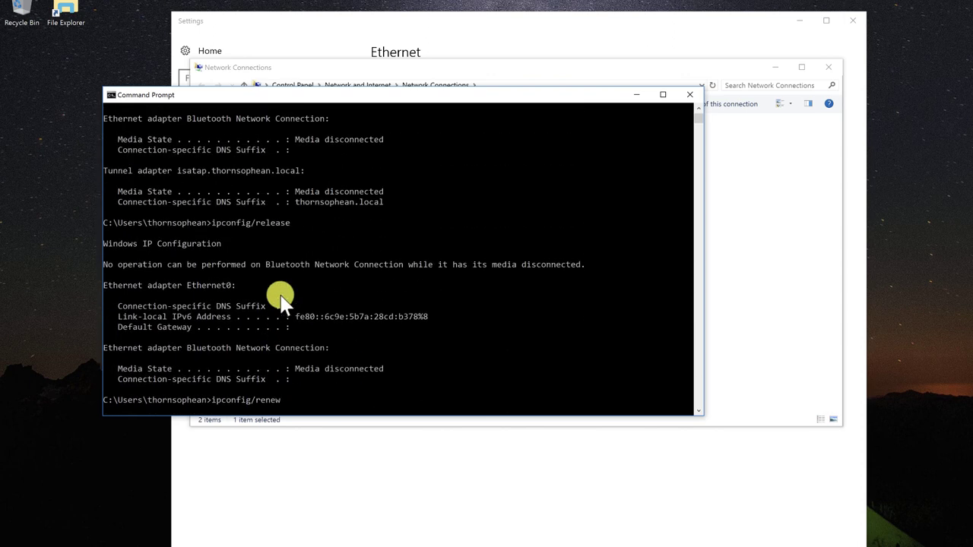
pyautogui.scroll(3, 281, 302)
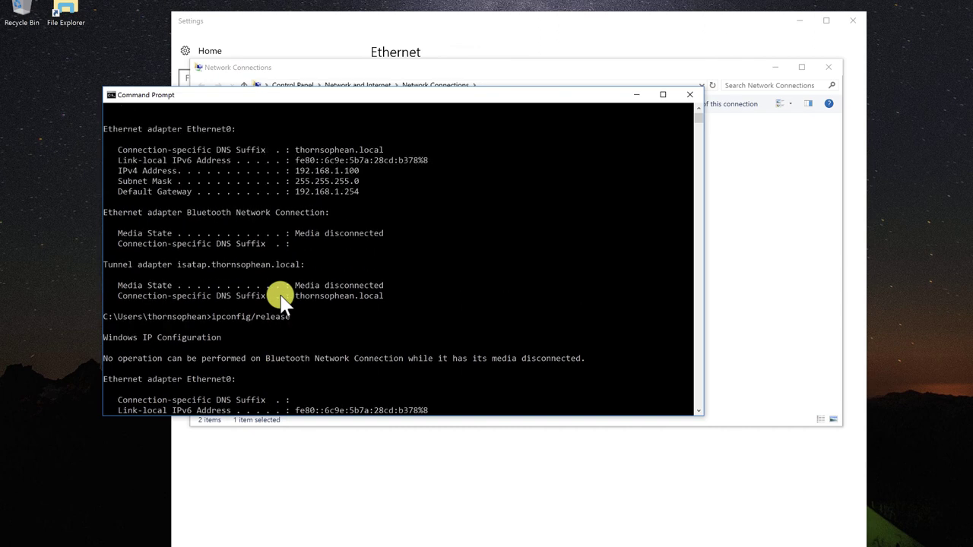
pyautogui.scroll(2, 278, 202)
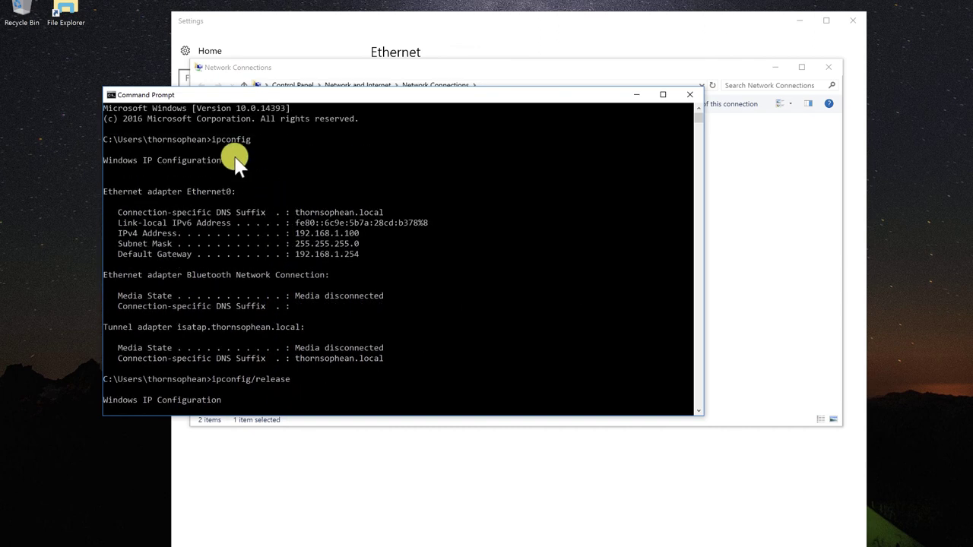
pyautogui.scroll(-2, 250, 219)
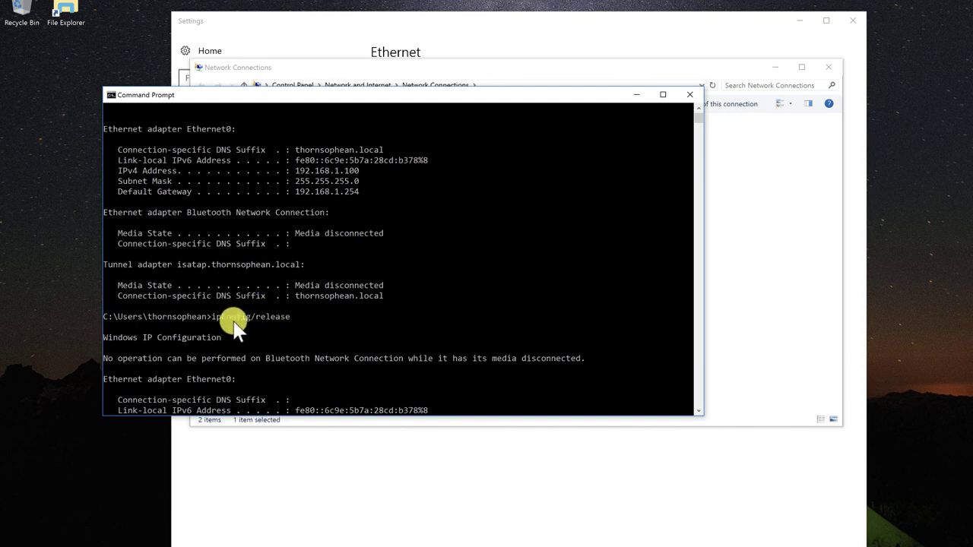
pyautogui.scroll(-3, 296, 323)
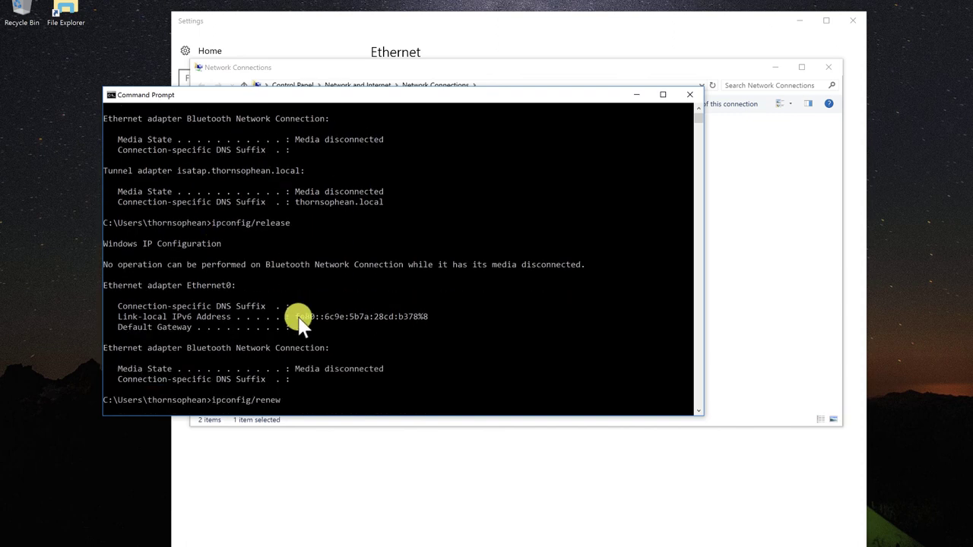
pyautogui.scroll(-3, 299, 320)
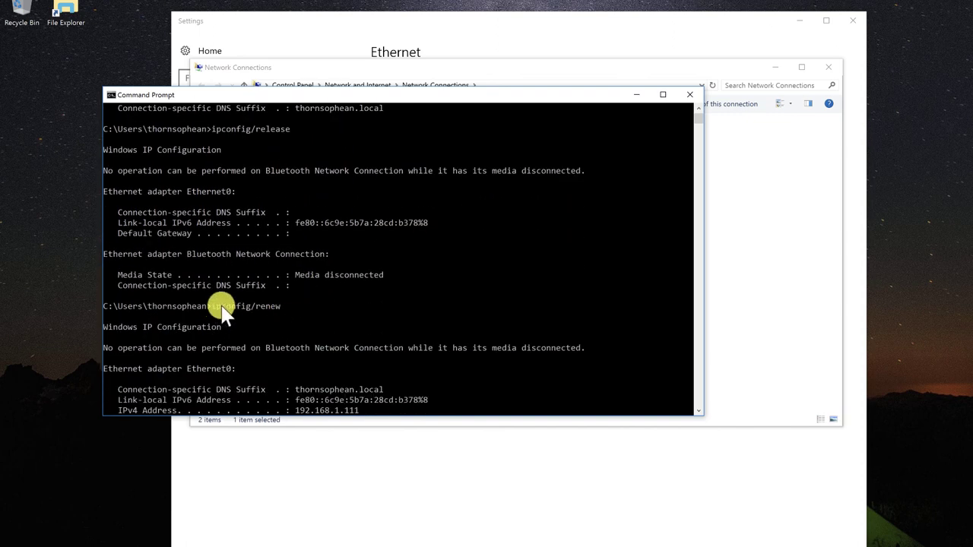
pyautogui.scroll(-3, 270, 308)
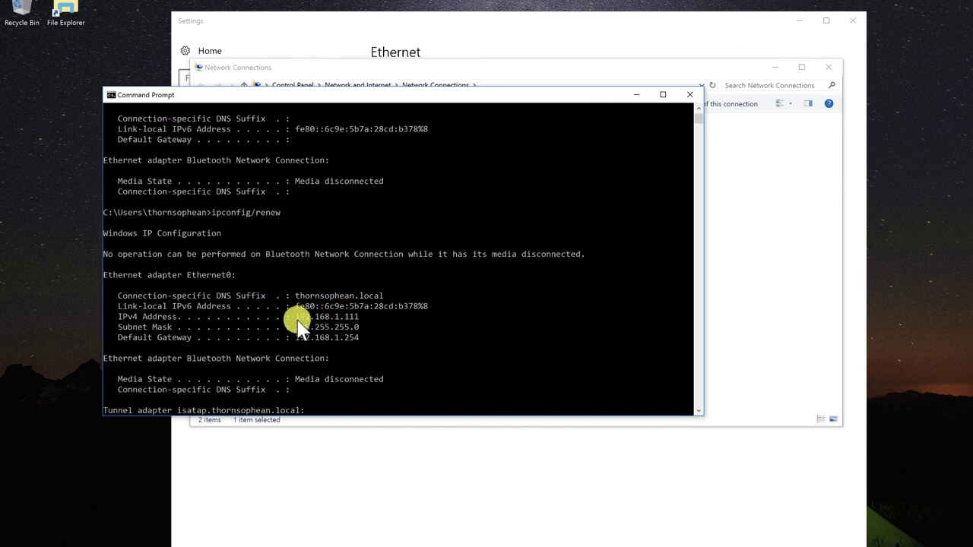
pyautogui.moveTo(297, 320); pyautogui.dragTo(358, 317)
pyautogui.click(297, 317)
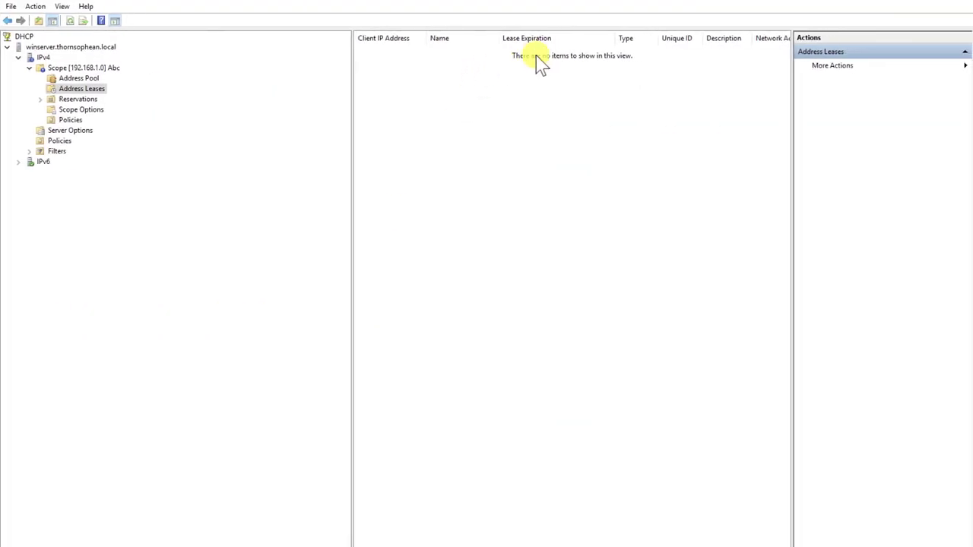
# - Compare the scope's address pool and exclusion range on the DHCP server with the client's renewed IPv4 address
pyautogui.click(79, 79)
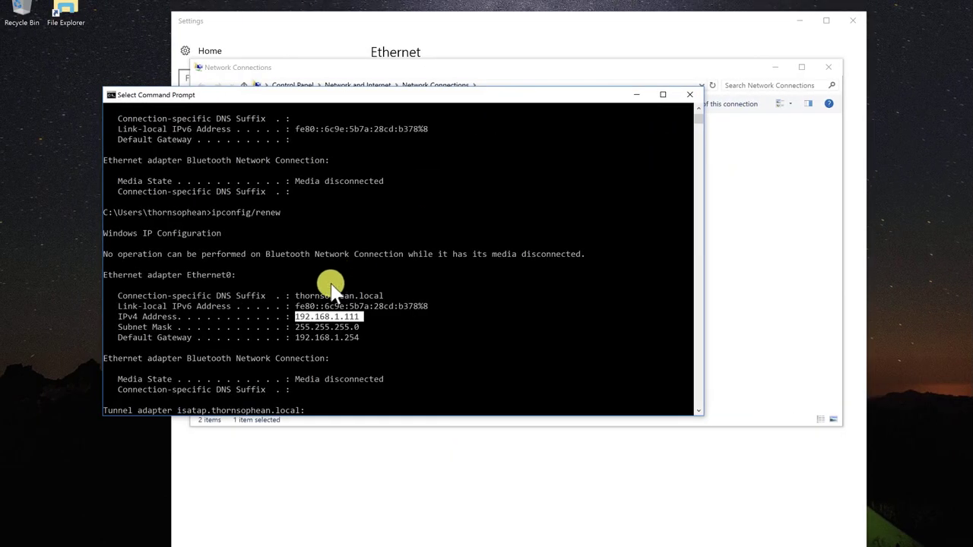
pyautogui.moveTo(370, 314)
pyautogui.mouseDown()
pyautogui.moveTo(341, 322)
pyautogui.moveTo(362, 325)
pyautogui.mouseUp()
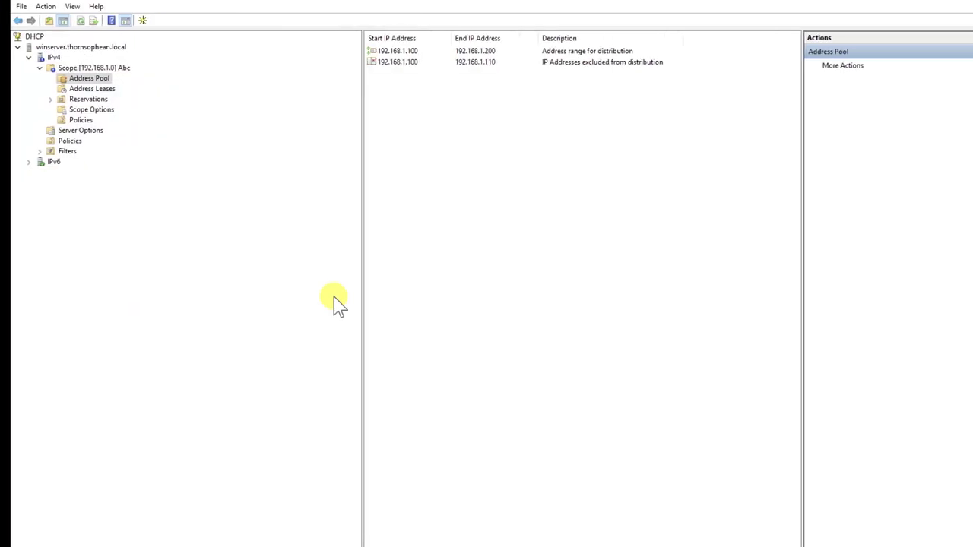
# - Refresh the scope's Address Leases on the DHCP server and inspect the client's lease entry
pyautogui.click(74, 89)
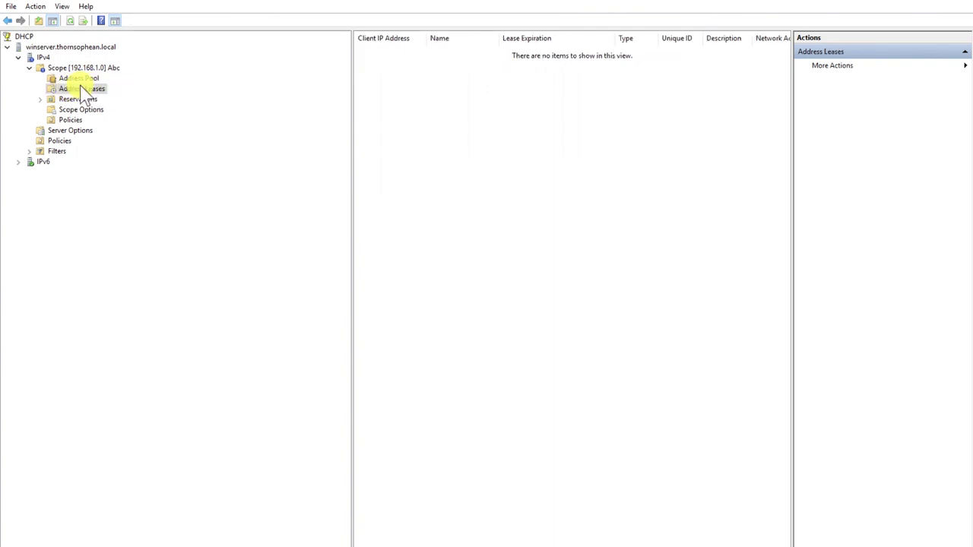
pyautogui.rightClick(410, 99)
pyautogui.click(449, 104)
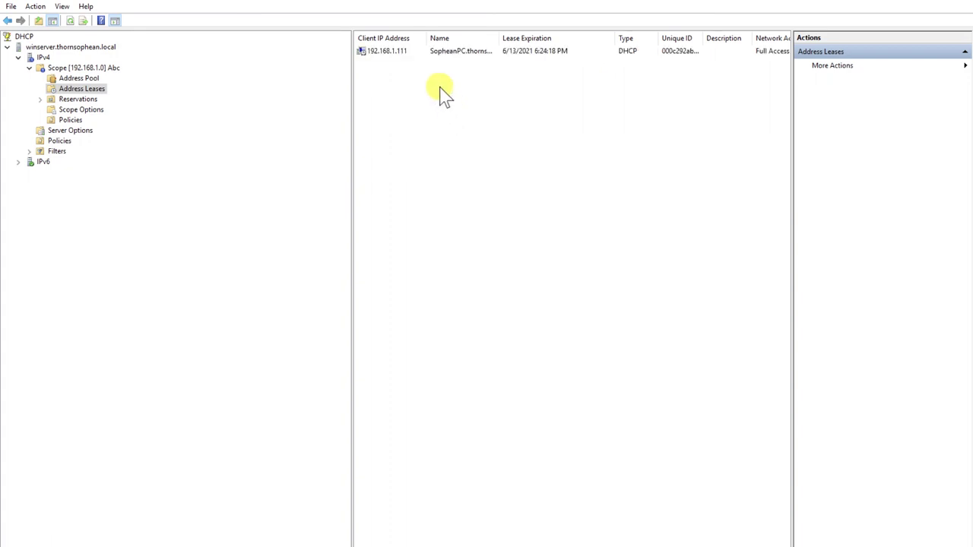
pyautogui.click(414, 51)
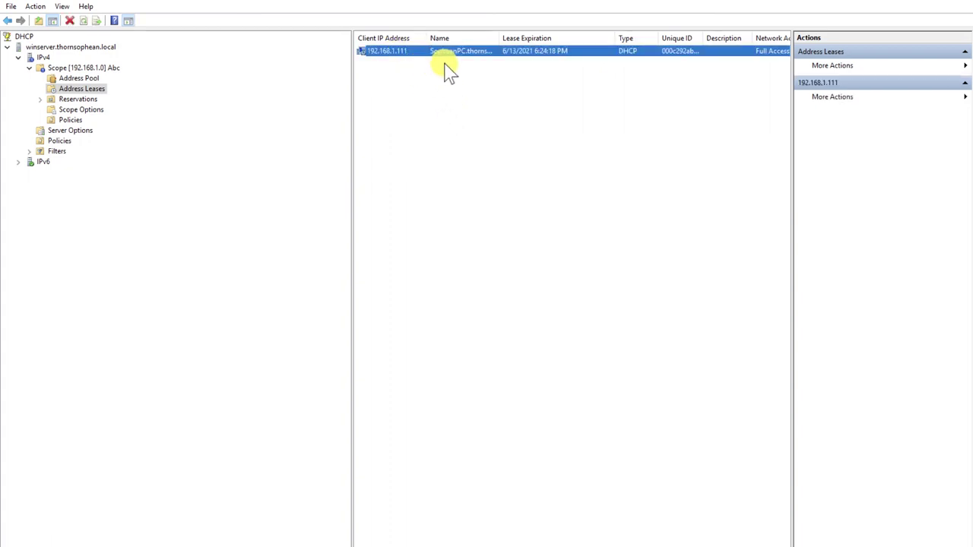
pyautogui.click(402, 89)
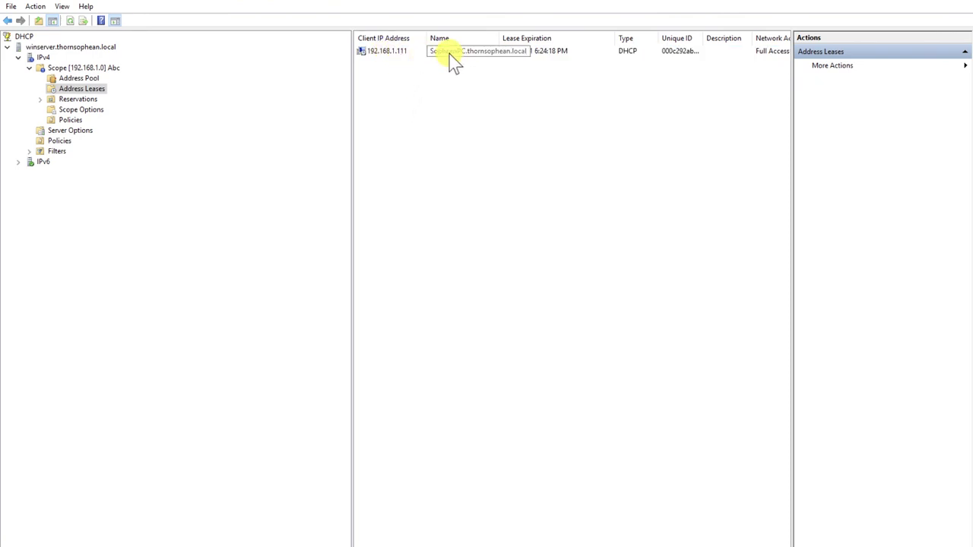
pyautogui.click(392, 53)
pyautogui.click(475, 201)
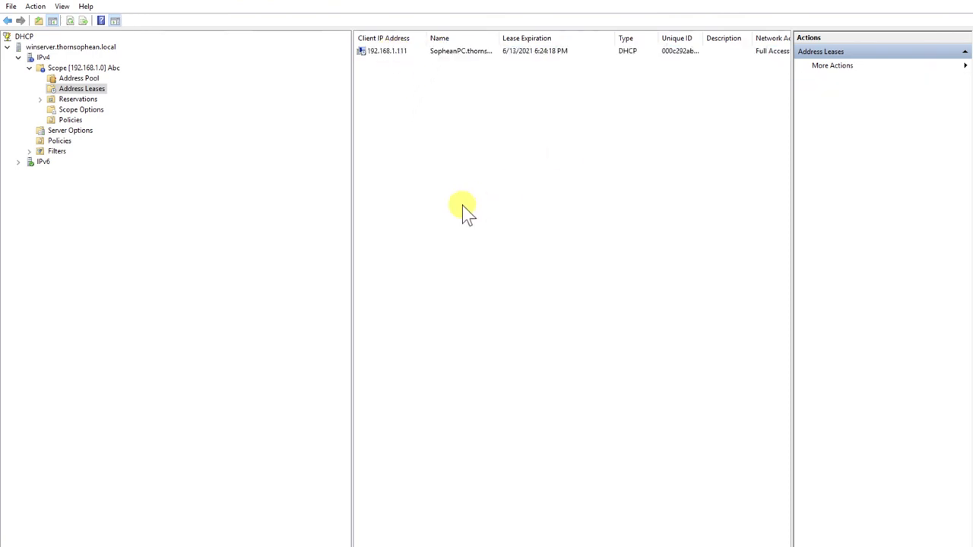